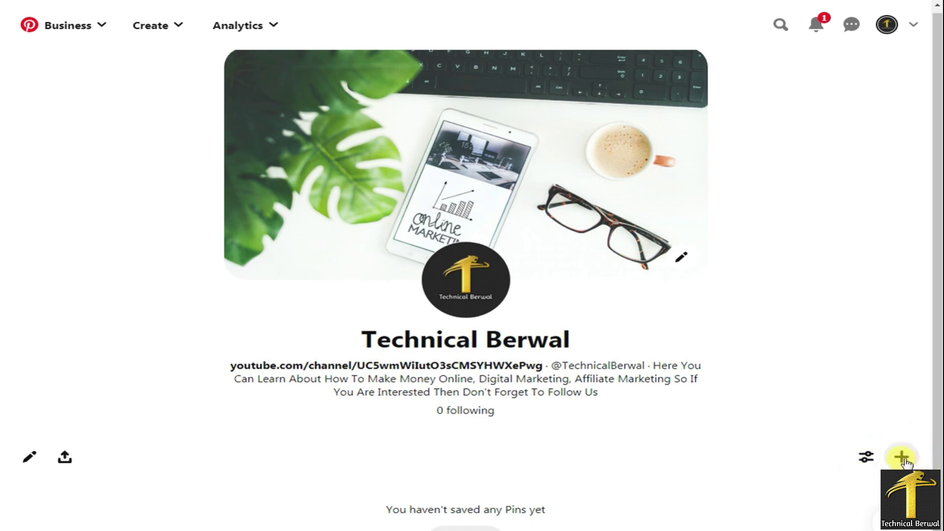
{"action": "left_click", "coordinate": [904, 461]}
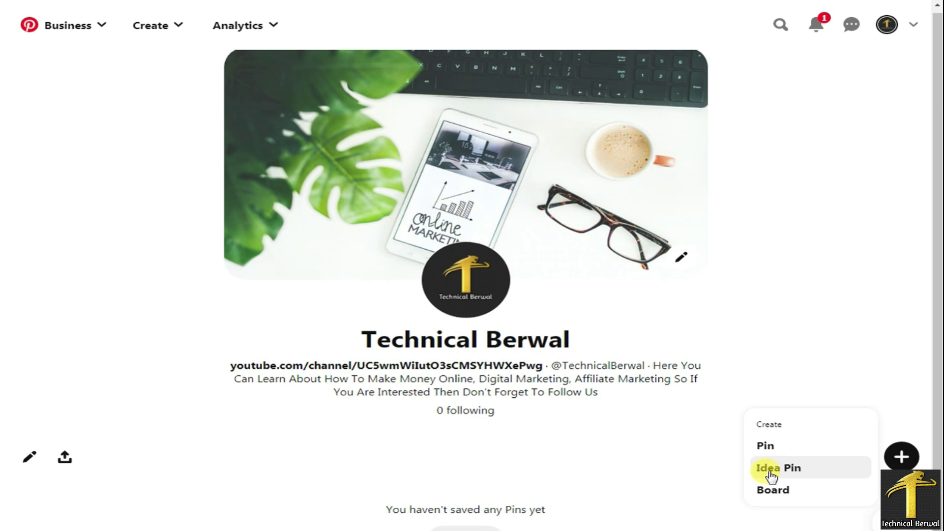
{"action": "left_click", "coordinate": [180, 27]}
{"action": "left_click", "coordinate": [179, 27]}
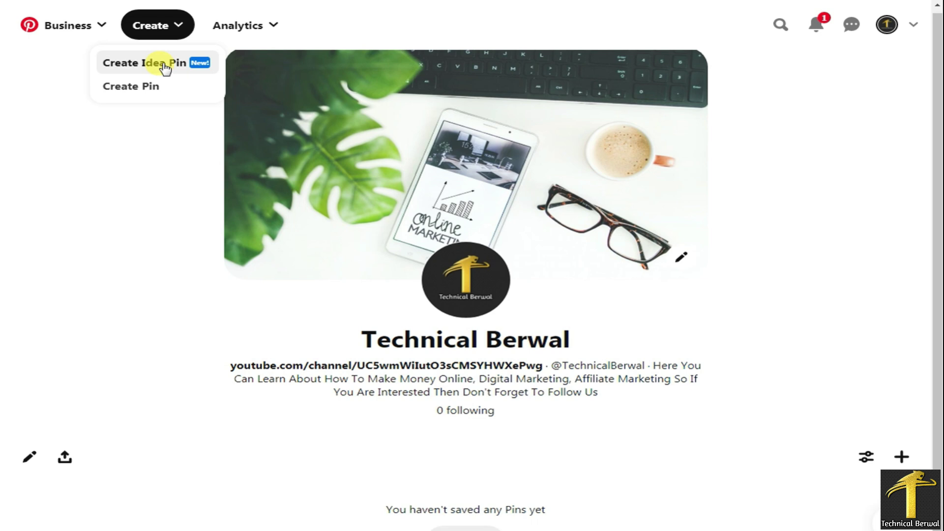
{"action": "left_click", "coordinate": [146, 166]}
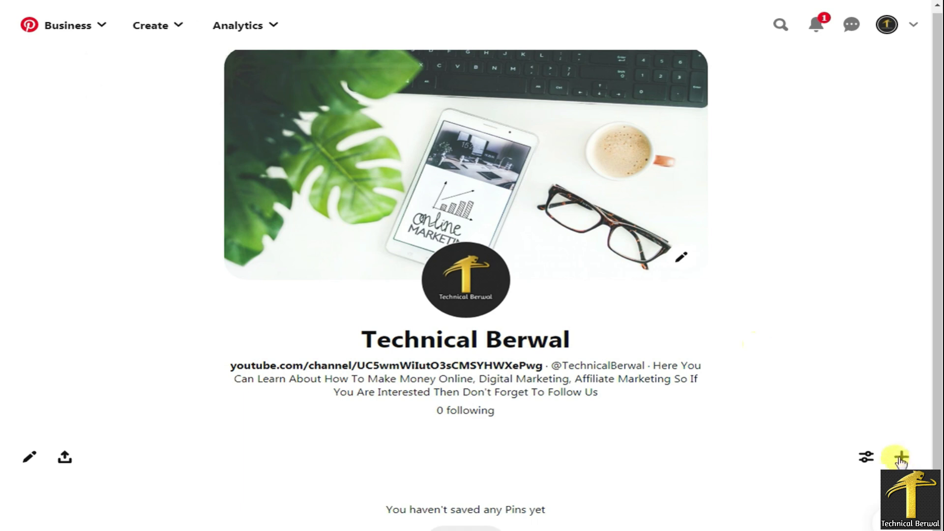
{"action": "left_click", "coordinate": [901, 459]}
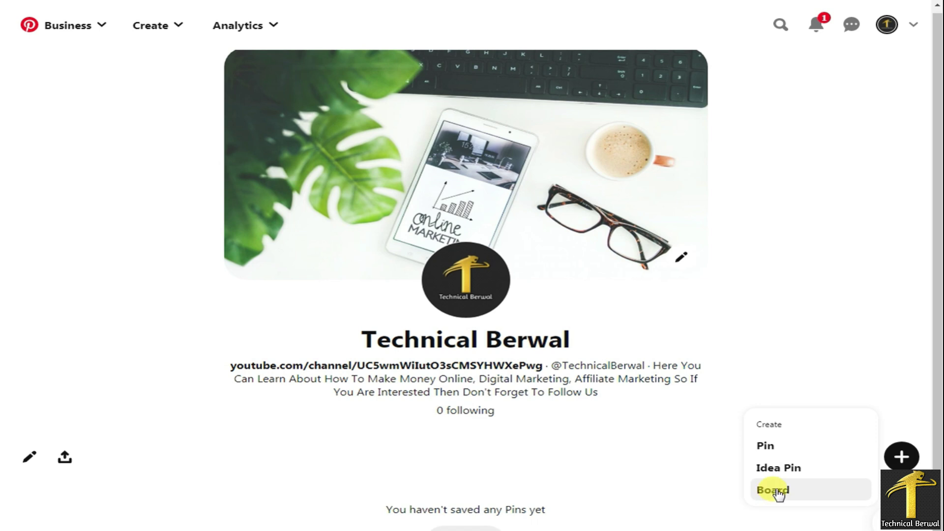
{"action": "left_click", "coordinate": [775, 301]}
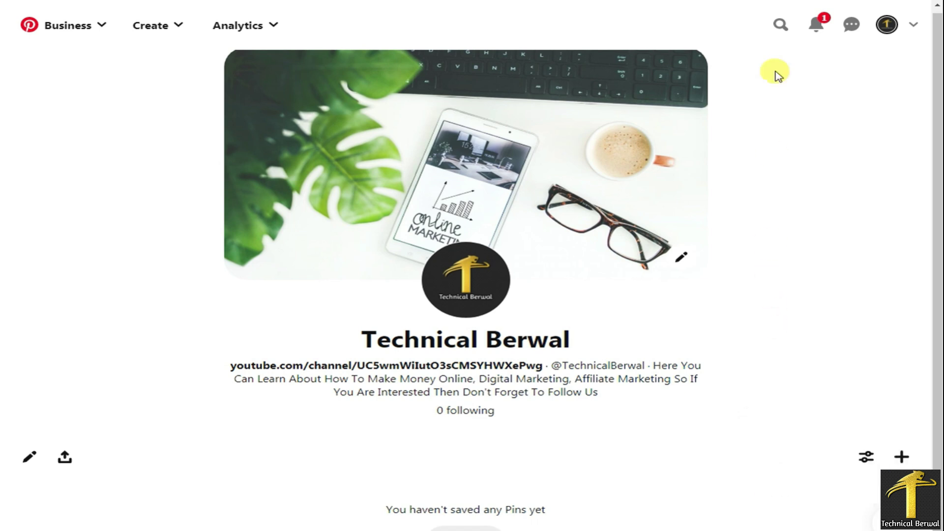
- Search for "digital marketing" from the recent searches and limit the results to Boards
{"action": "left_click", "coordinate": [779, 27]}
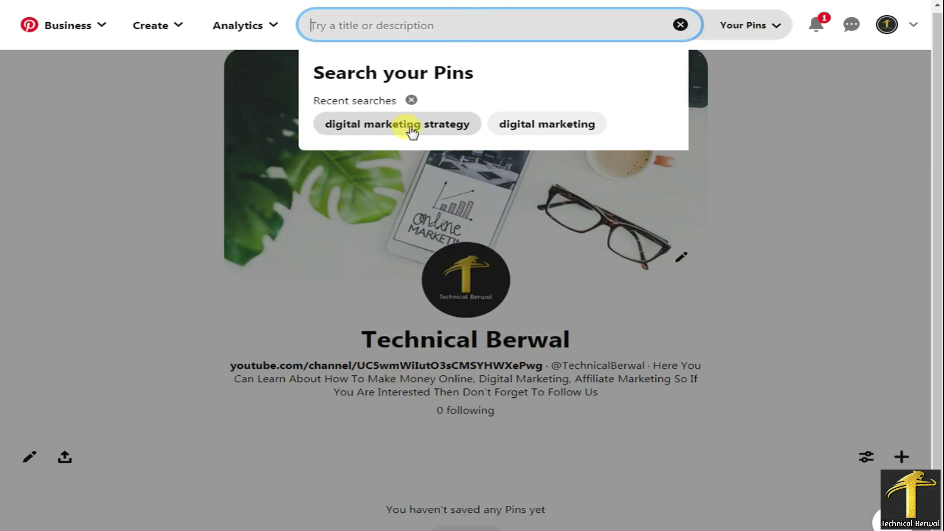
{"action": "left_click", "coordinate": [520, 130]}
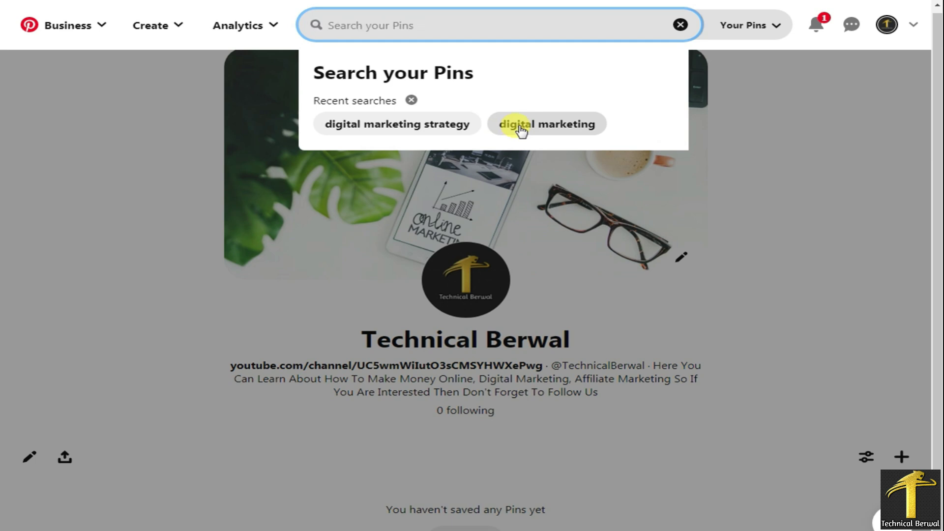
{"action": "left_click", "coordinate": [520, 126]}
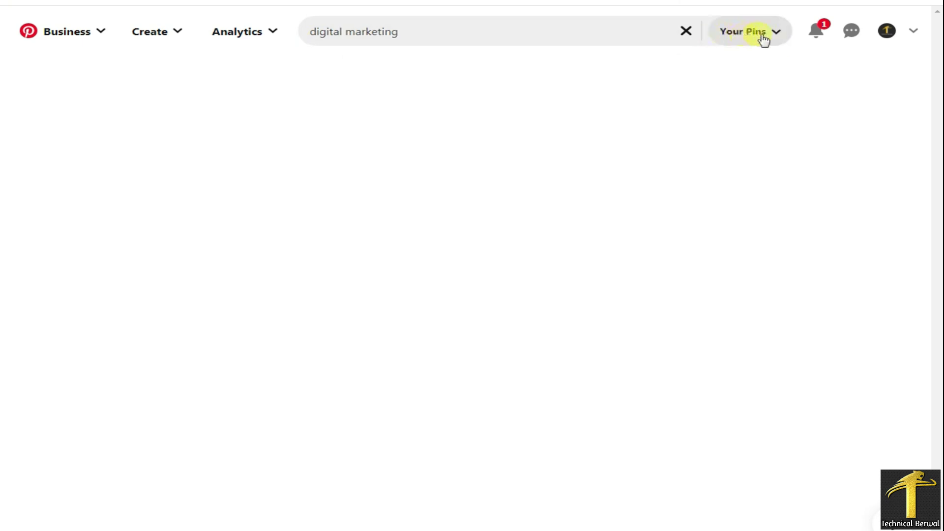
{"action": "left_click", "coordinate": [775, 39]}
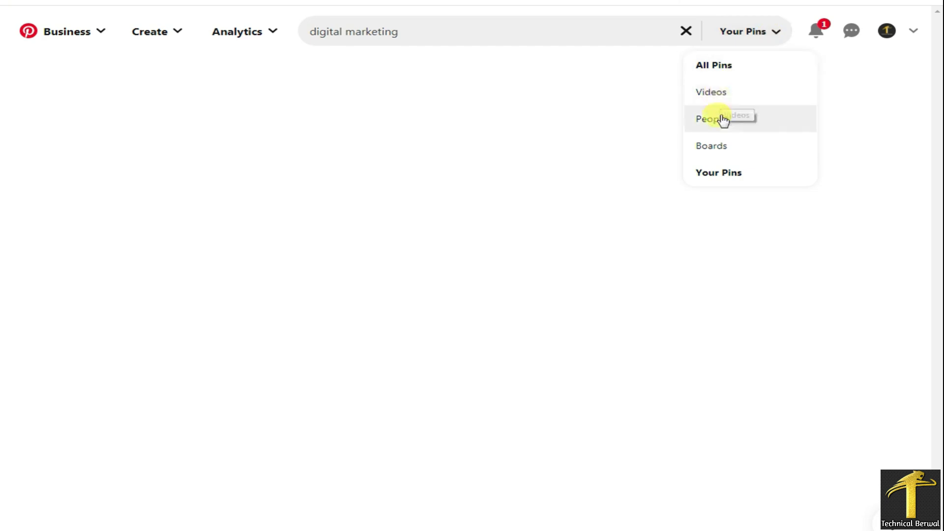
{"action": "left_click", "coordinate": [719, 150]}
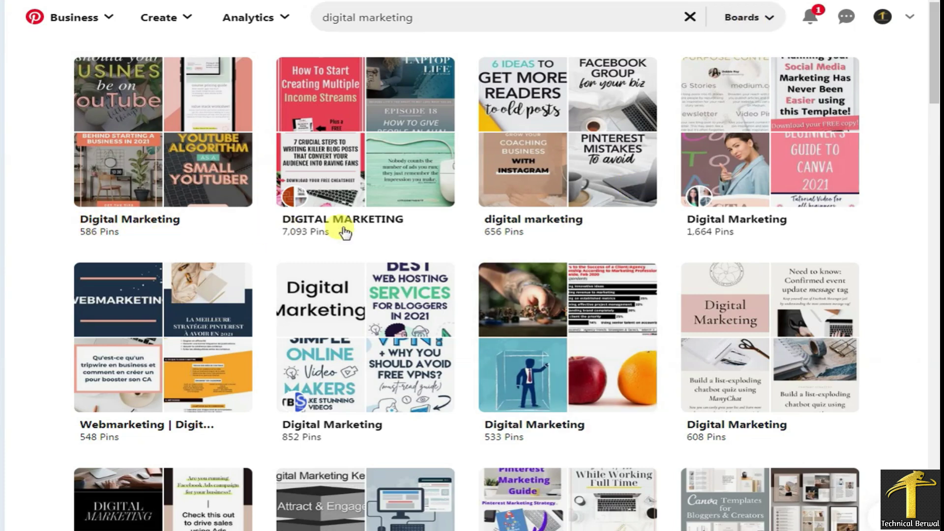
- Examine how other accounts name and fill their digital marketing boards
{"action": "scroll", "coordinate": [680, 227], "scroll_direction": "down", "scroll_amount": 4}
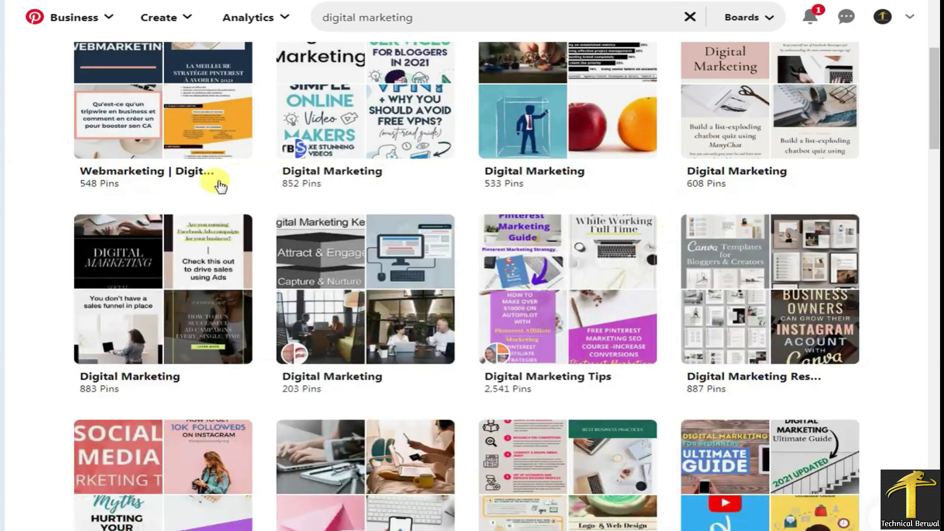
{"action": "scroll", "coordinate": [189, 188], "scroll_direction": "down", "scroll_amount": 3}
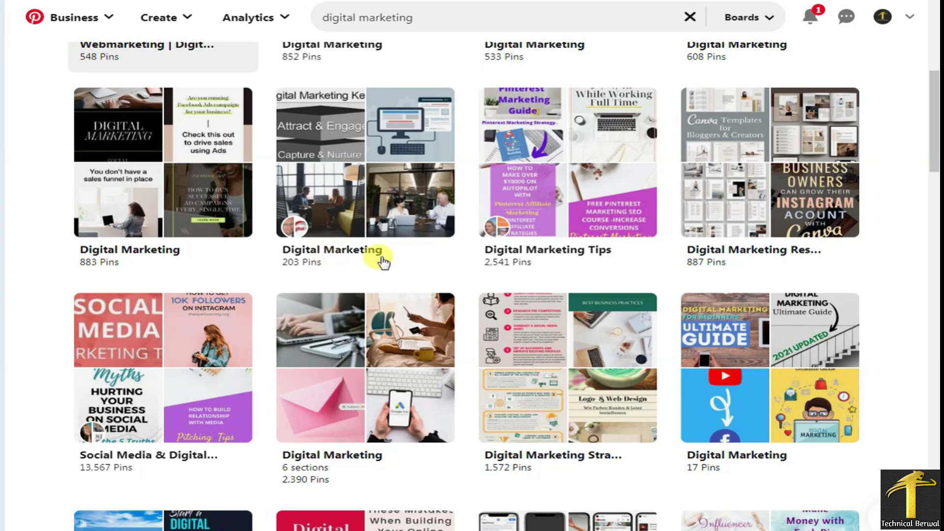
{"action": "scroll", "coordinate": [491, 263], "scroll_direction": "down", "scroll_amount": 3}
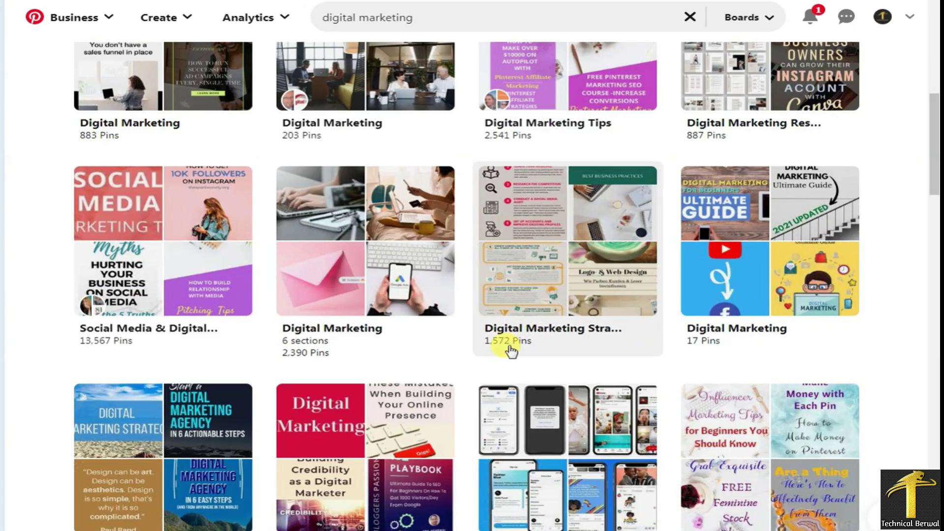
{"action": "scroll", "coordinate": [510, 351], "scroll_direction": "down", "scroll_amount": 4}
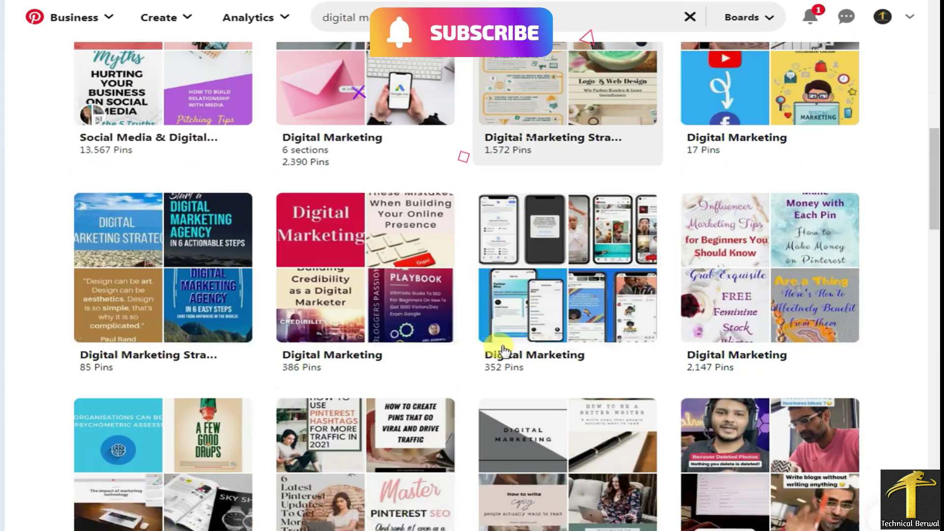
{"action": "scroll", "coordinate": [504, 350], "scroll_direction": "down", "scroll_amount": 9}
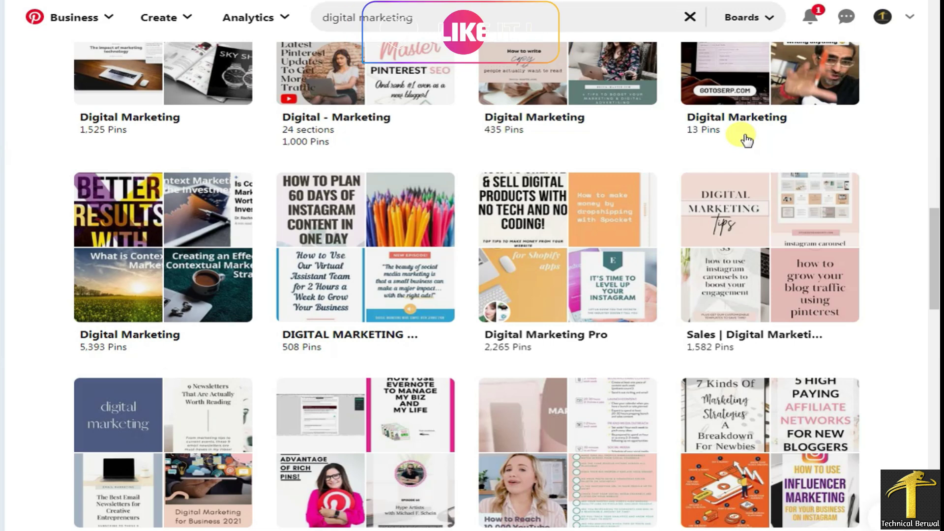
{"action": "scroll", "coordinate": [722, 160], "scroll_direction": "down", "scroll_amount": 3}
{"action": "scroll", "coordinate": [474, 253], "scroll_direction": "down", "scroll_amount": 9}
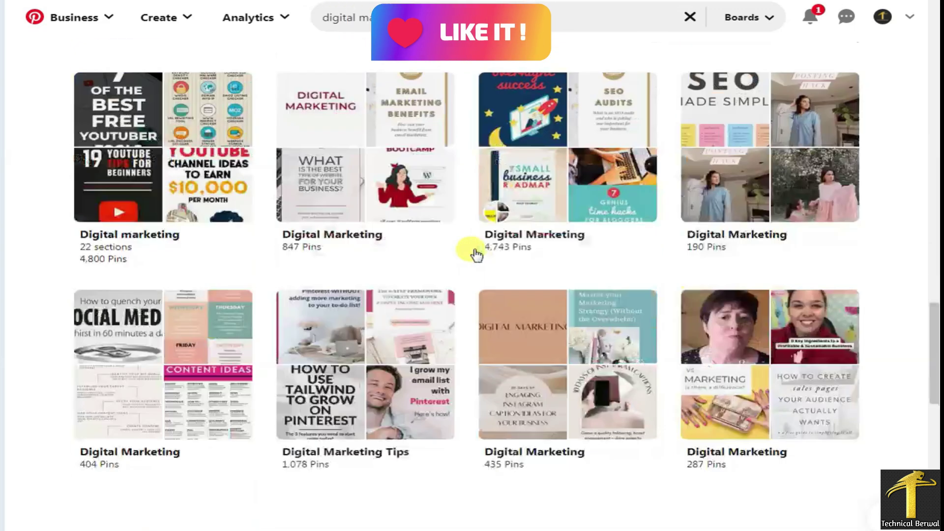
{"action": "scroll", "coordinate": [476, 253], "scroll_direction": "down", "scroll_amount": 9}
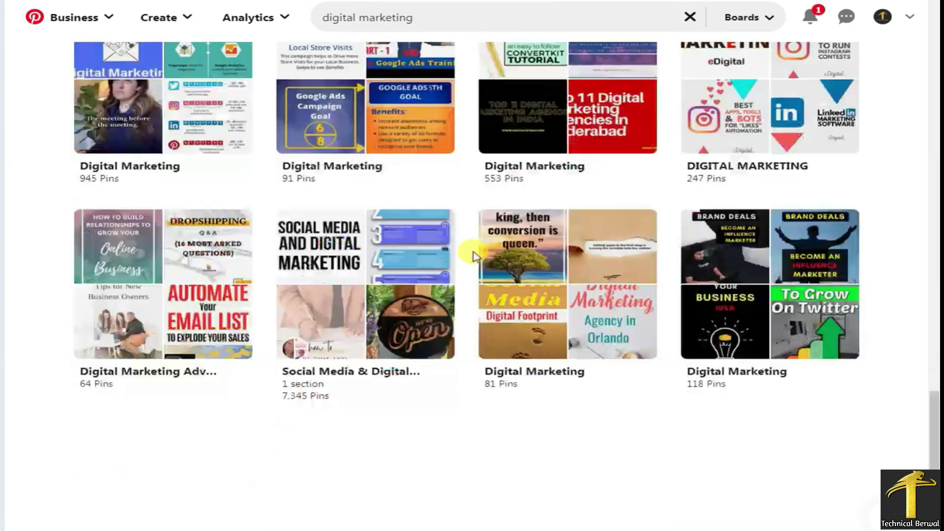
{"action": "scroll", "coordinate": [591, 186], "scroll_direction": "up", "scroll_amount": 8}
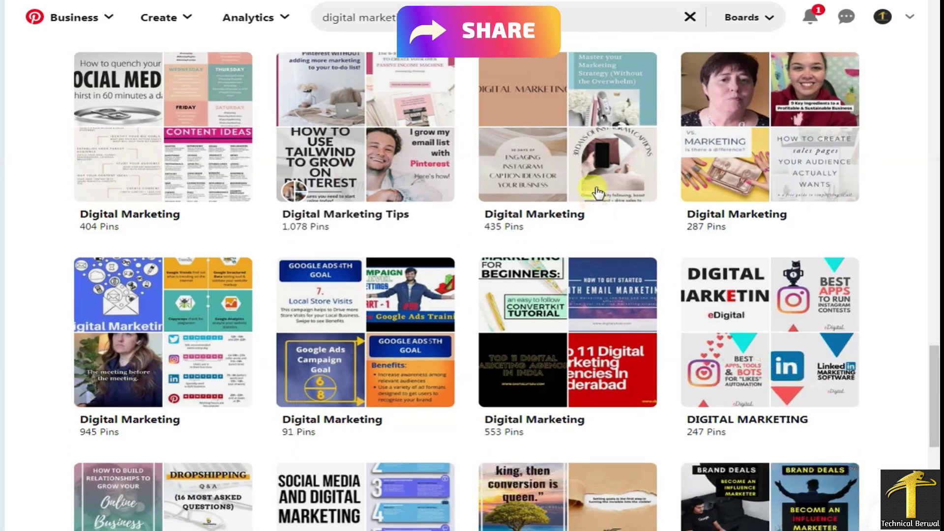
{"action": "scroll", "coordinate": [595, 191], "scroll_direction": "up", "scroll_amount": 11}
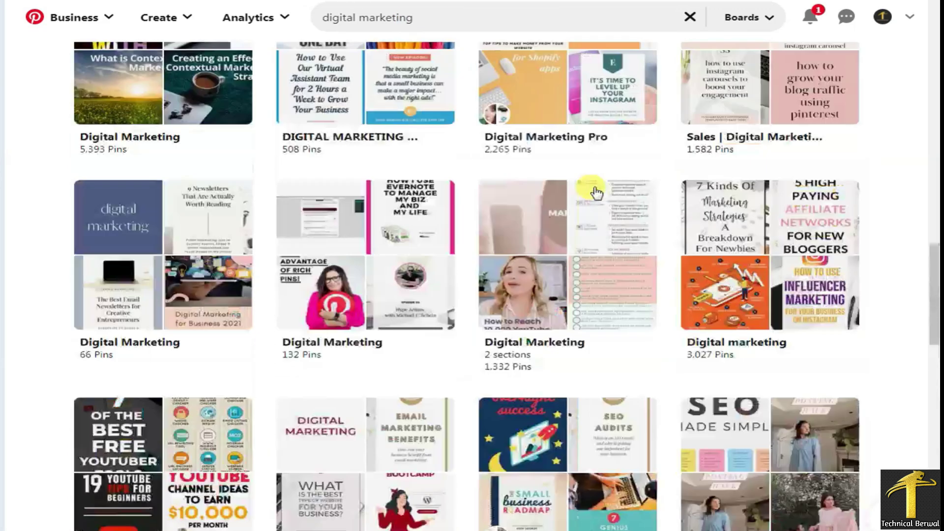
{"action": "scroll", "coordinate": [571, 181], "scroll_direction": "up", "scroll_amount": 5}
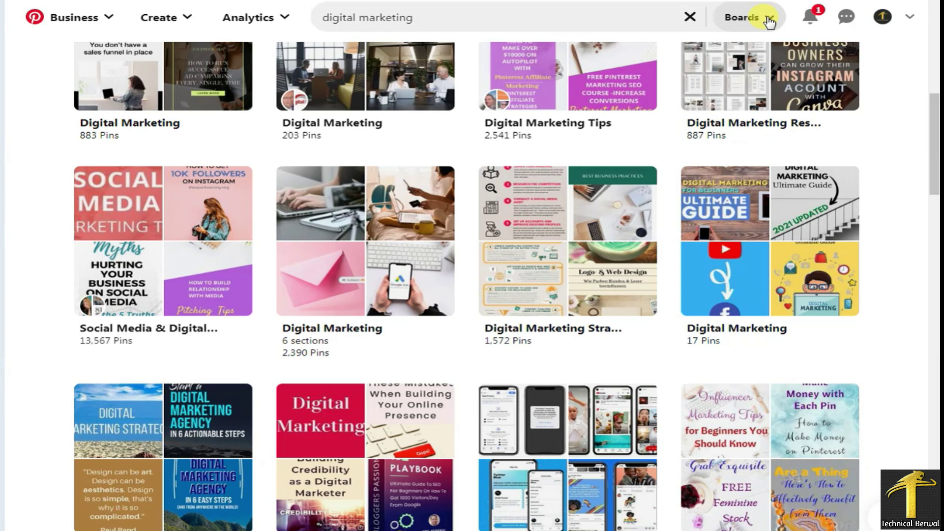
- Switch the digital marketing results to All Pins and examine the designs and titles of the pins
{"action": "left_click", "coordinate": [769, 22]}
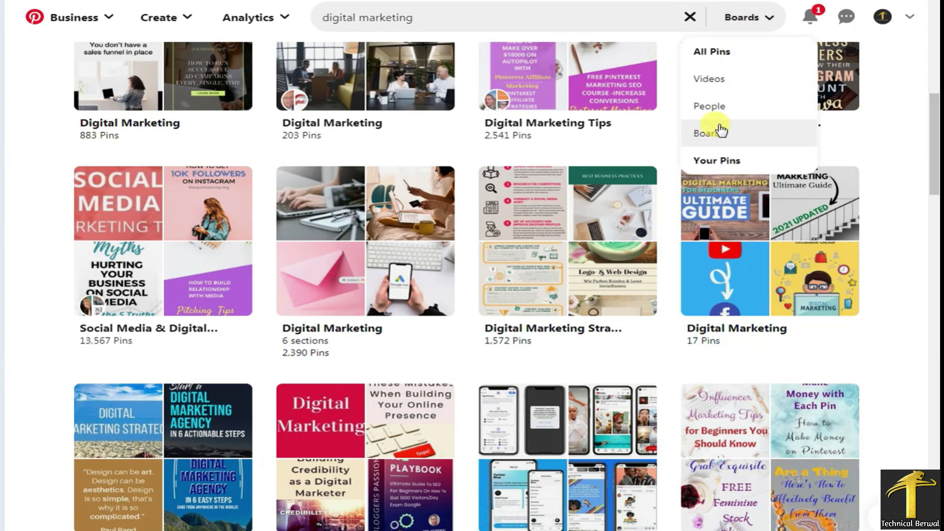
{"action": "left_click", "coordinate": [719, 54]}
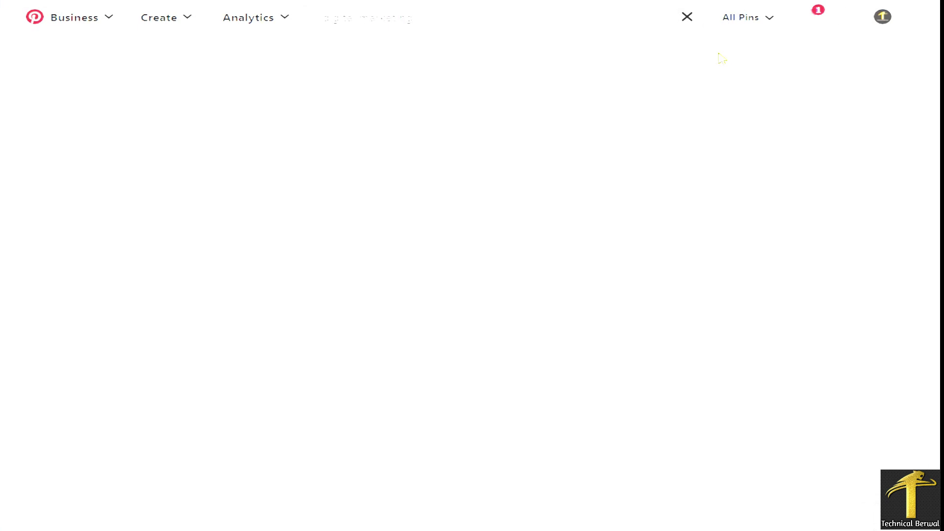
{"action": "scroll", "coordinate": [622, 296], "scroll_direction": "down", "scroll_amount": 4}
{"action": "scroll", "coordinate": [621, 296], "scroll_direction": "down", "scroll_amount": 5}
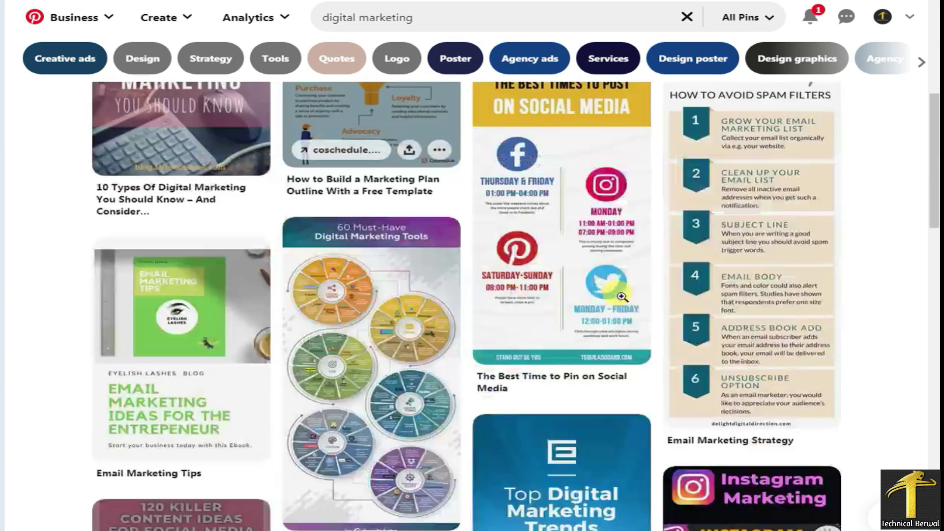
{"action": "scroll", "coordinate": [621, 297], "scroll_direction": "down", "scroll_amount": 1}
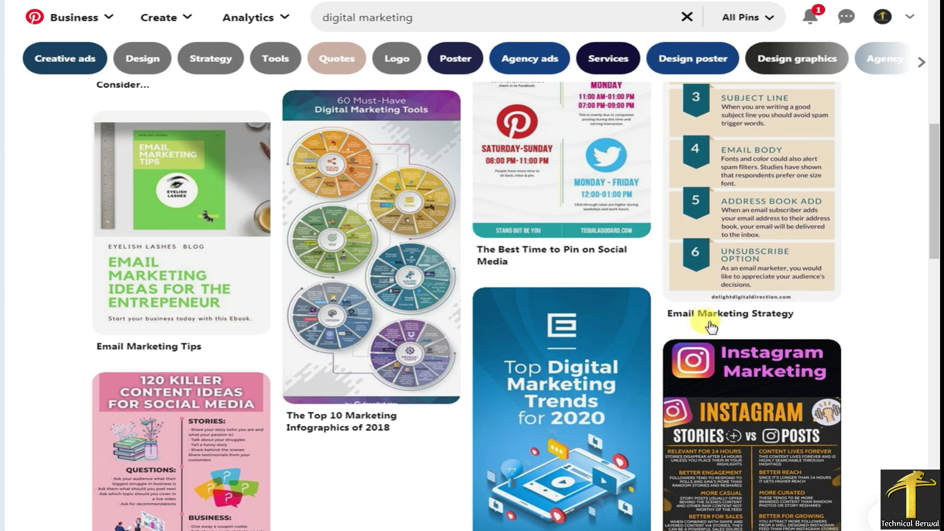
{"action": "mouse_move", "coordinate": [636, 301]}
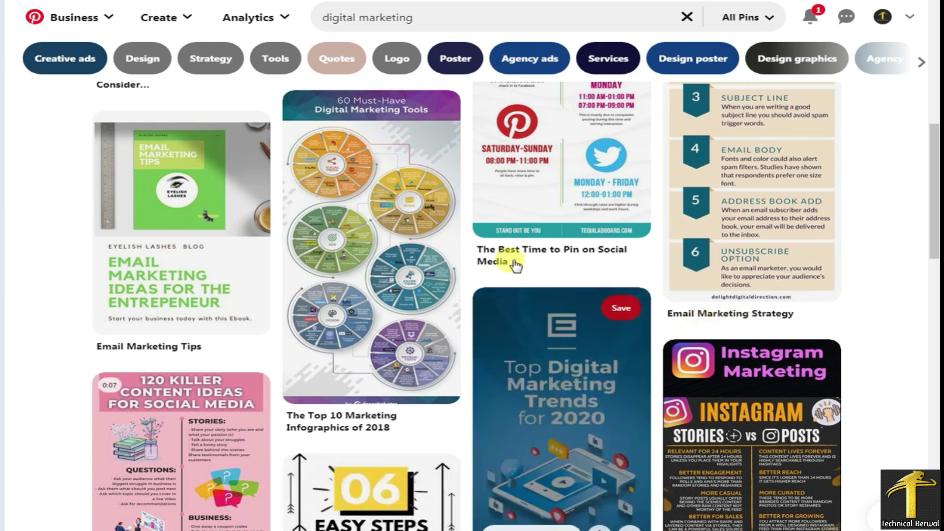
{"action": "scroll", "coordinate": [485, 261], "scroll_direction": "down", "scroll_amount": 1}
{"action": "scroll", "coordinate": [472, 305], "scroll_direction": "down", "scroll_amount": 3}
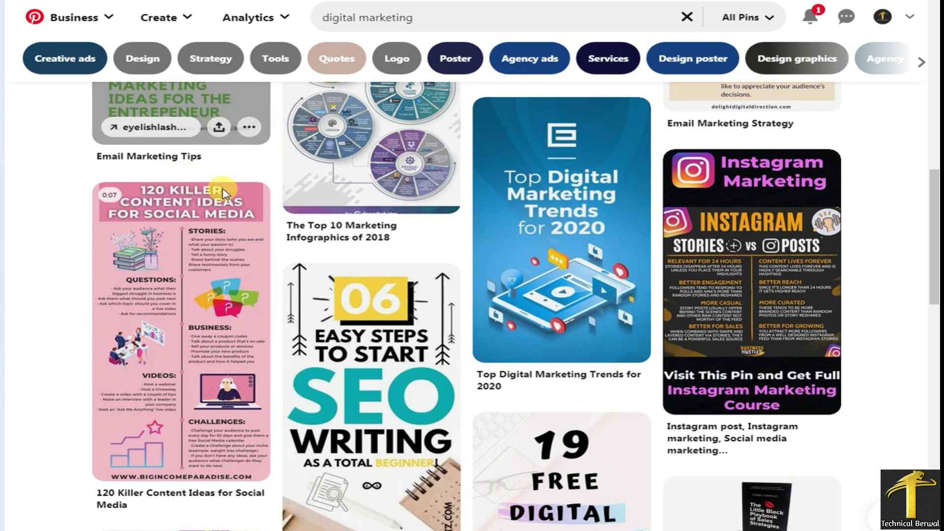
{"action": "scroll", "coordinate": [350, 235], "scroll_direction": "down", "scroll_amount": 5}
{"action": "scroll", "coordinate": [351, 235], "scroll_direction": "down", "scroll_amount": 2}
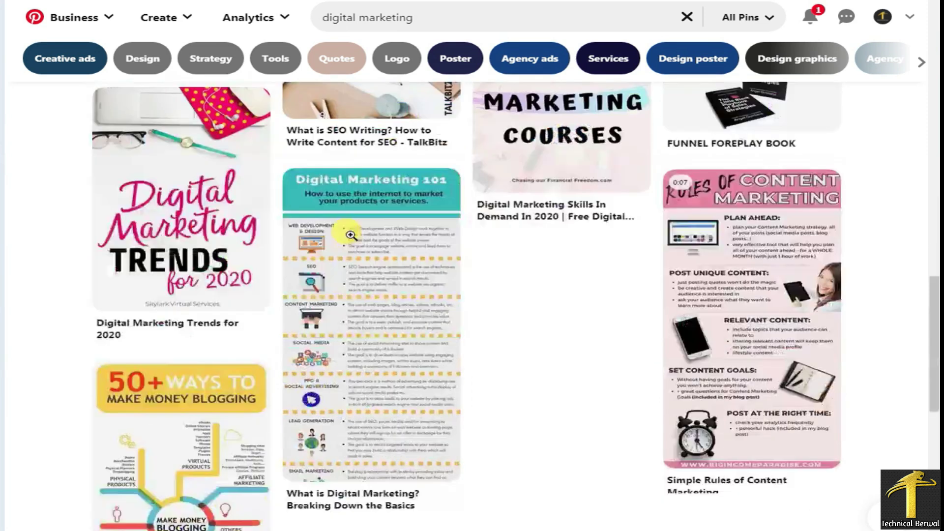
{"action": "scroll", "coordinate": [350, 235], "scroll_direction": "down", "scroll_amount": 3}
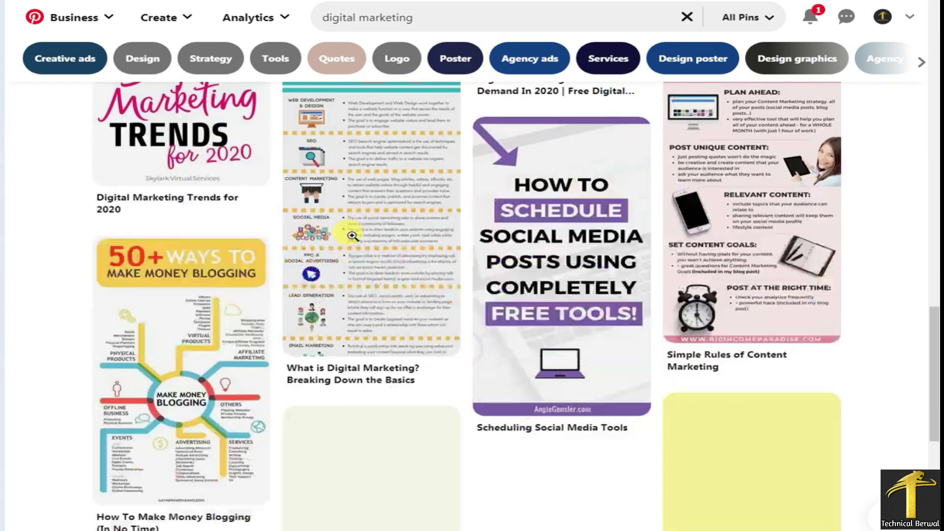
{"action": "scroll", "coordinate": [351, 235], "scroll_direction": "down", "scroll_amount": 1}
{"action": "scroll", "coordinate": [351, 234], "scroll_direction": "up", "scroll_amount": 5}
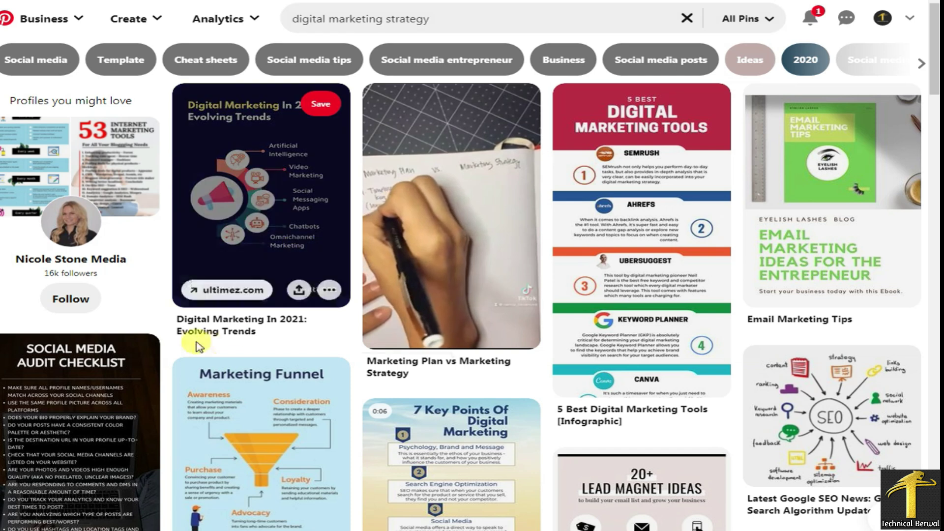
- Limit the "digital marketing strategy" results to Boards and look through the board names
{"action": "scroll", "coordinate": [497, 340], "scroll_direction": "down", "scroll_amount": 3}
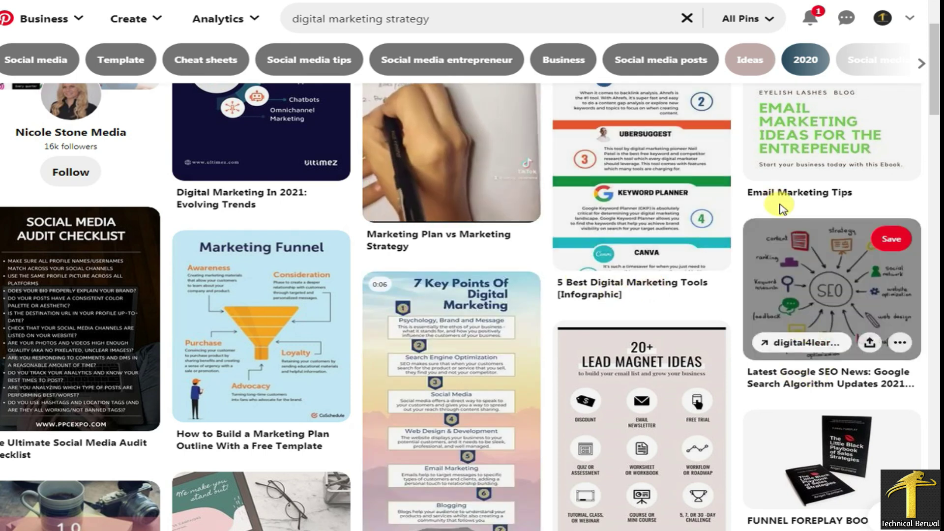
{"action": "left_click", "coordinate": [770, 22]}
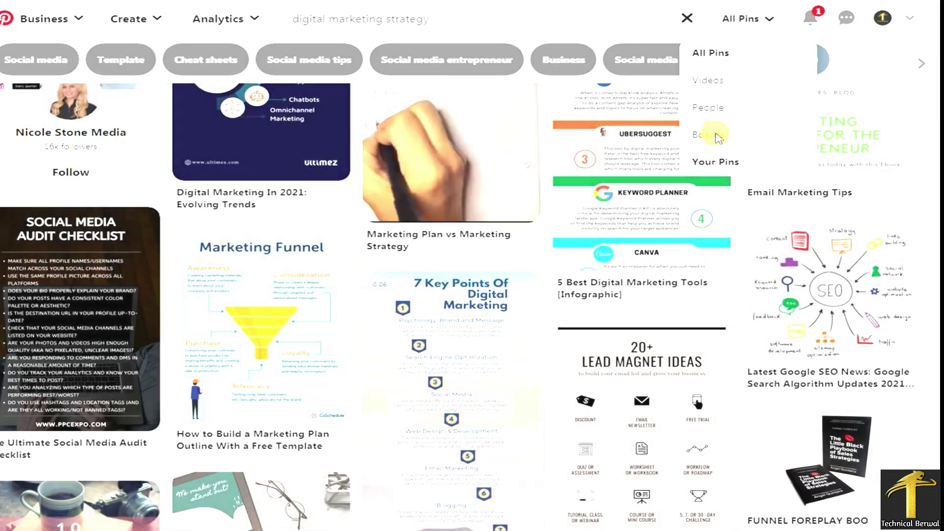
{"action": "left_click", "coordinate": [712, 134]}
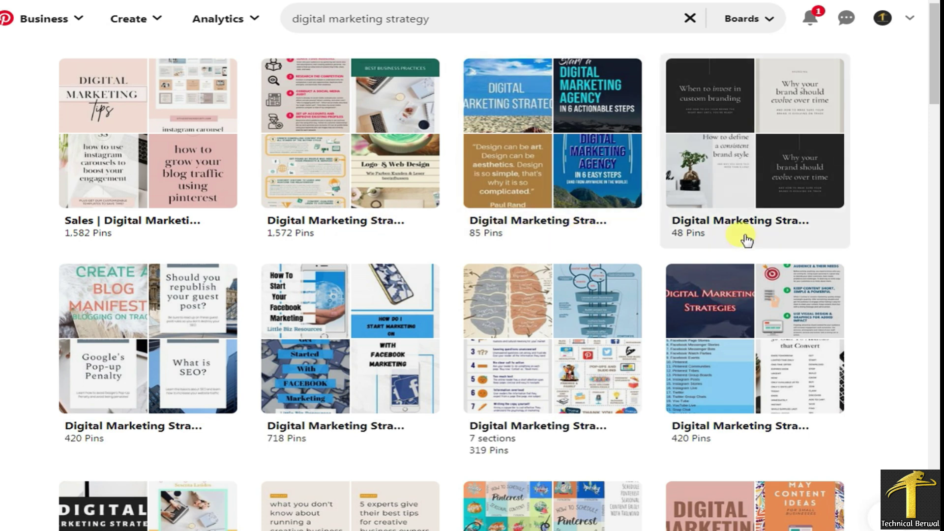
{"action": "scroll", "coordinate": [746, 240], "scroll_direction": "down", "scroll_amount": 3}
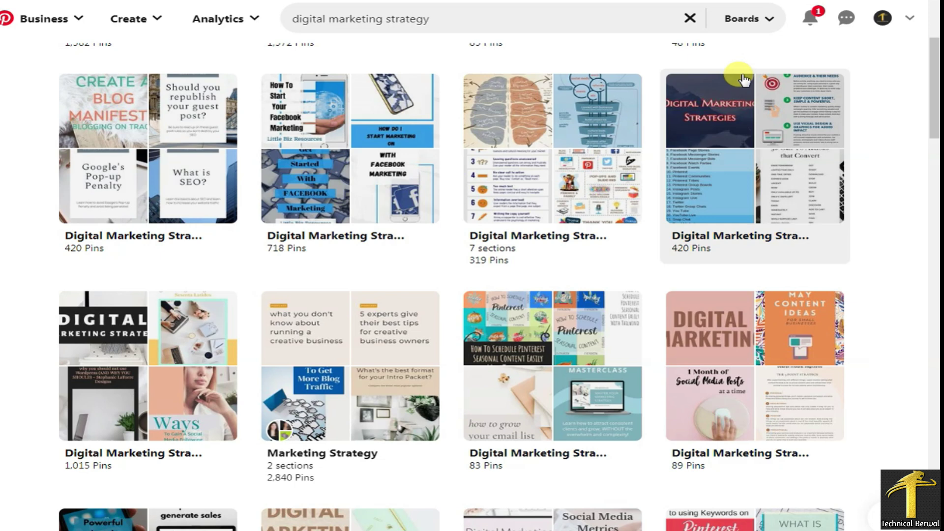
- Create a public board named "Digital Marketing Strategies 2021" from the business profile without saving any suggested pins
{"action": "left_click", "coordinate": [881, 20]}
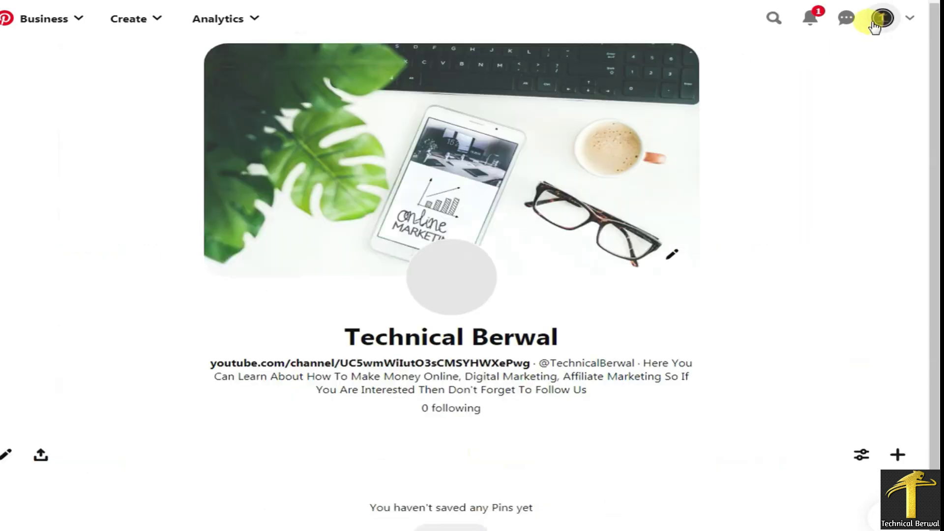
{"action": "left_click", "coordinate": [896, 457]}
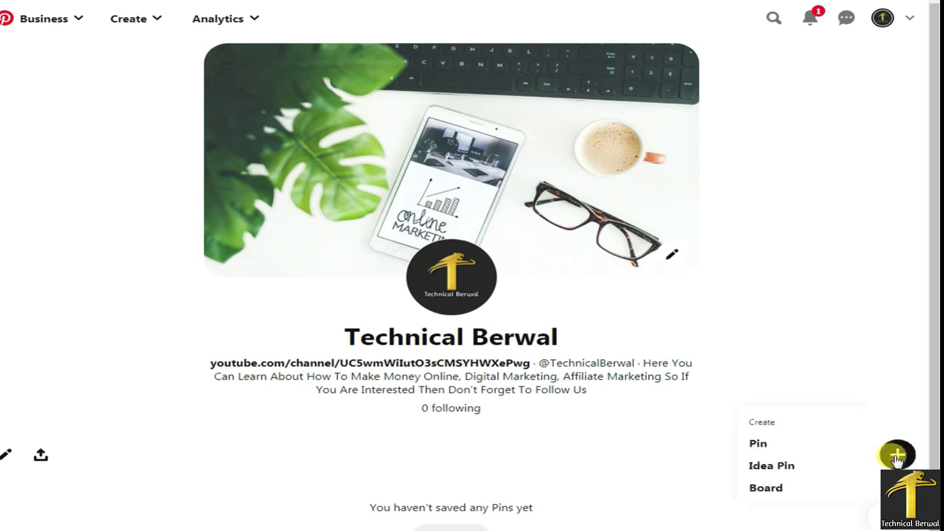
{"action": "left_click", "coordinate": [756, 490]}
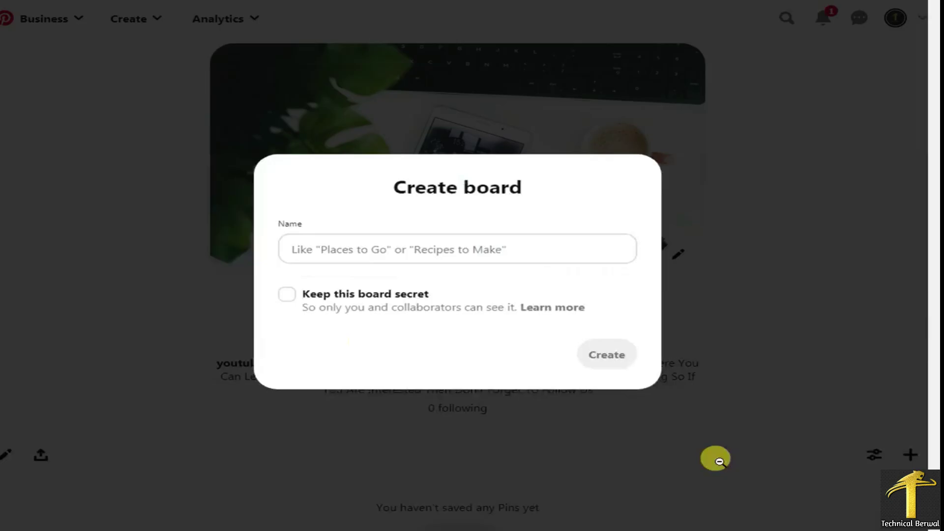
{"action": "left_click", "coordinate": [381, 252]}
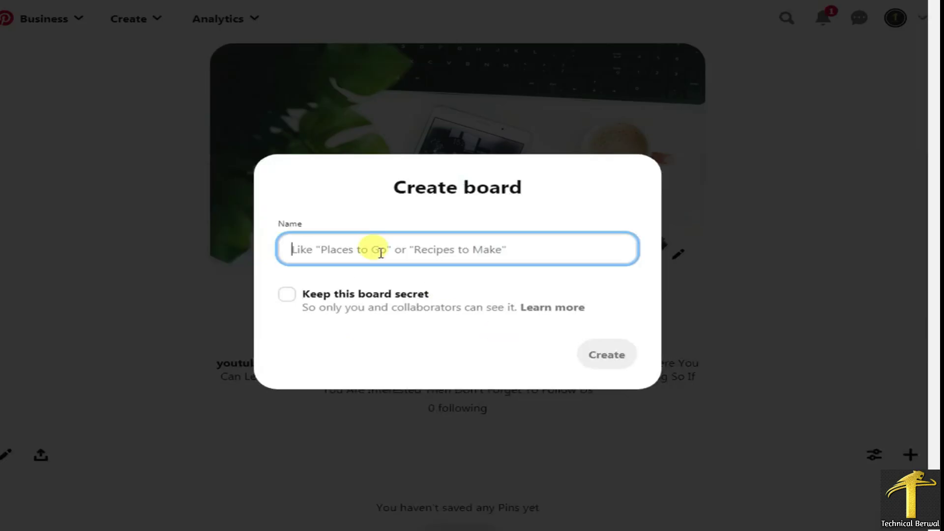
{"action": "type", "text": "Digital Marketing Strategies 2021"}
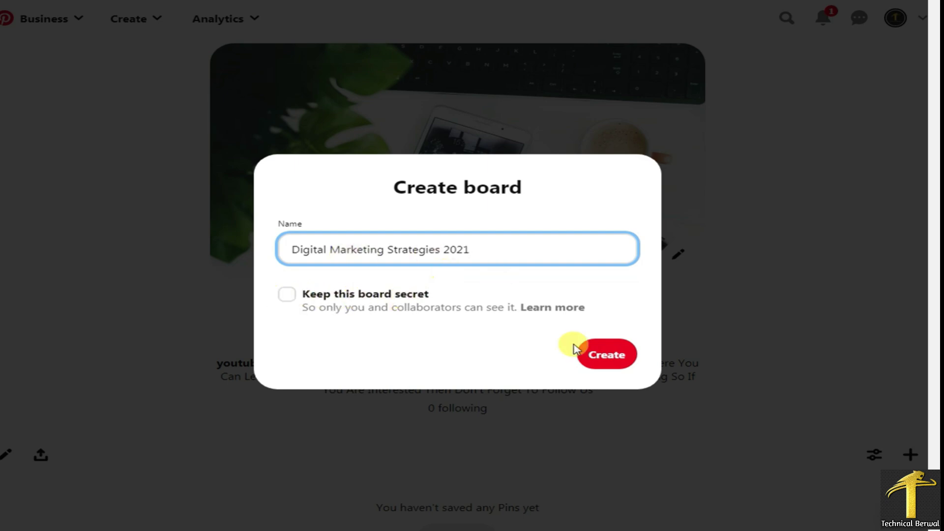
{"action": "left_click", "coordinate": [604, 364]}
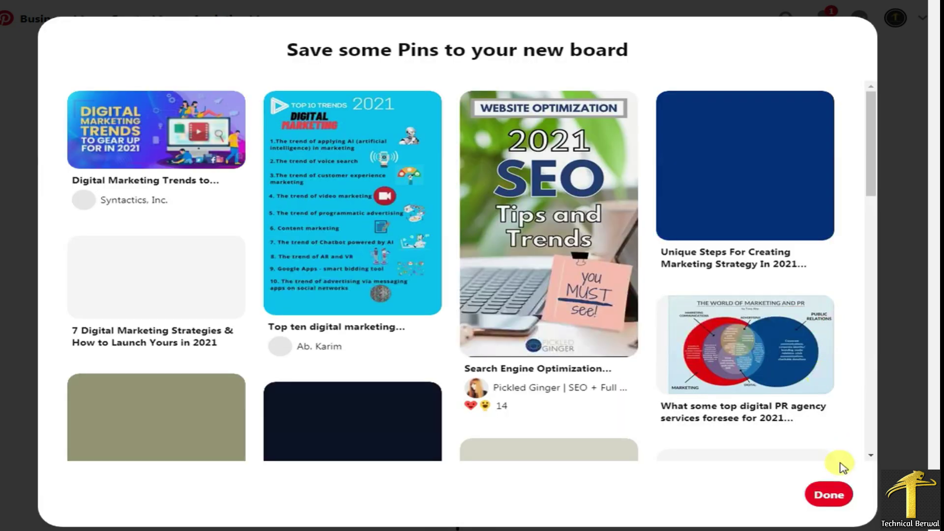
{"action": "left_click", "coordinate": [834, 498]}
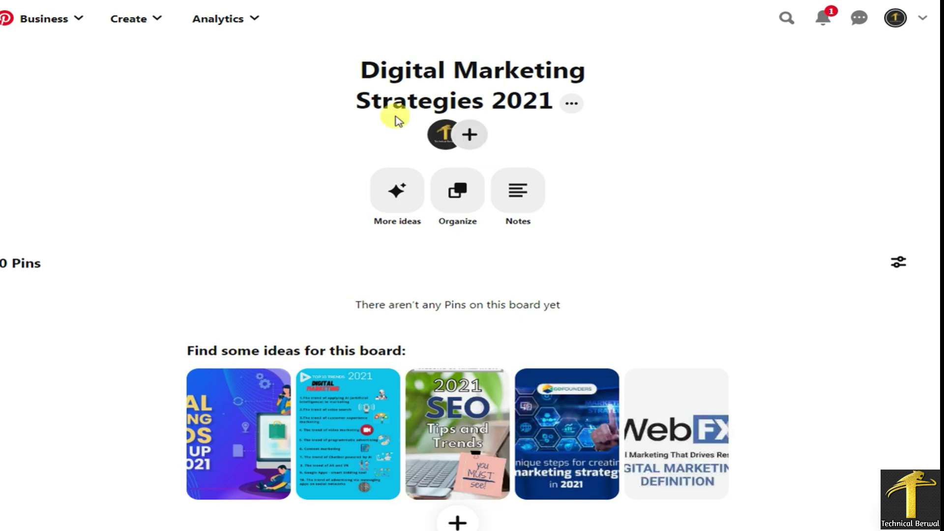
- Add the board description "digital marketing strategies that will help you to grow your business fast in 2021" with #digitalMarketing #marketing #strategy #makemoneyonline
{"action": "left_click", "coordinate": [569, 107]}
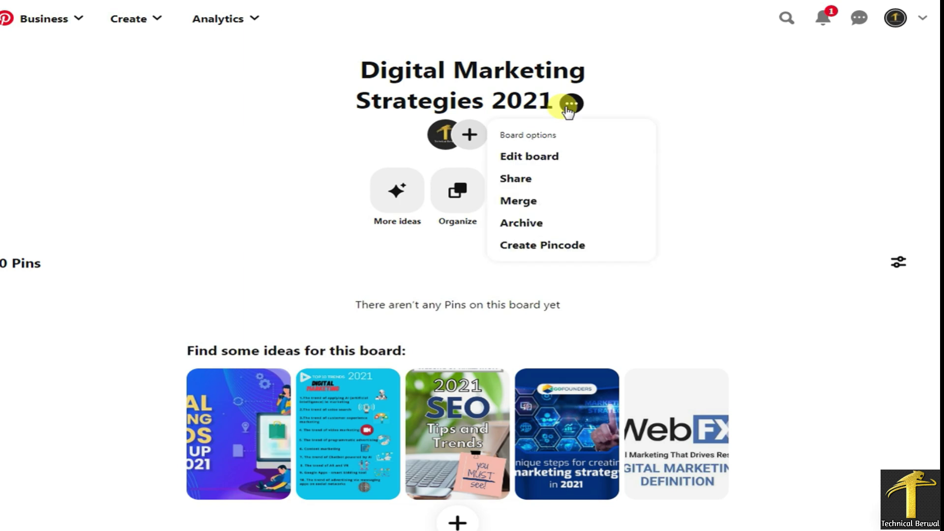
{"action": "left_click", "coordinate": [545, 157]}
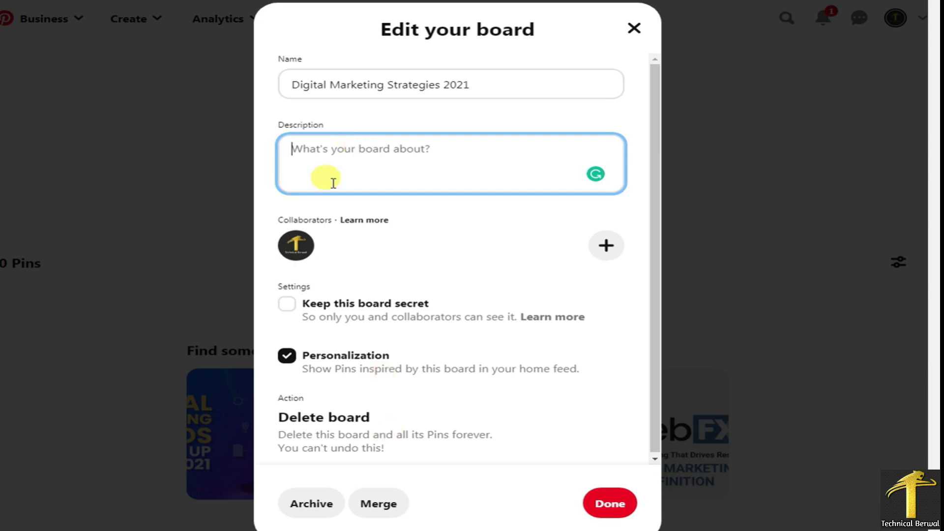
{"action": "key", "text": "ctrl+v"}
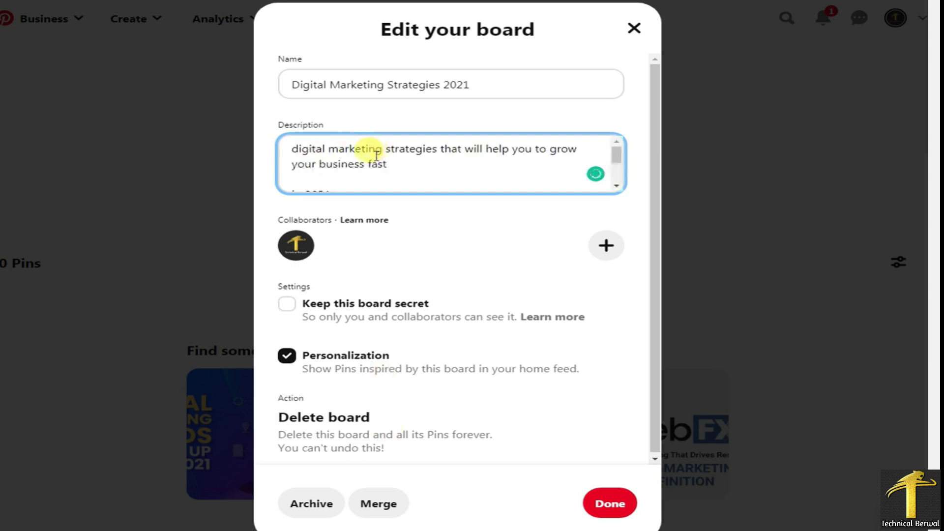
{"action": "scroll", "coordinate": [366, 155], "scroll_direction": "down", "scroll_amount": 3}
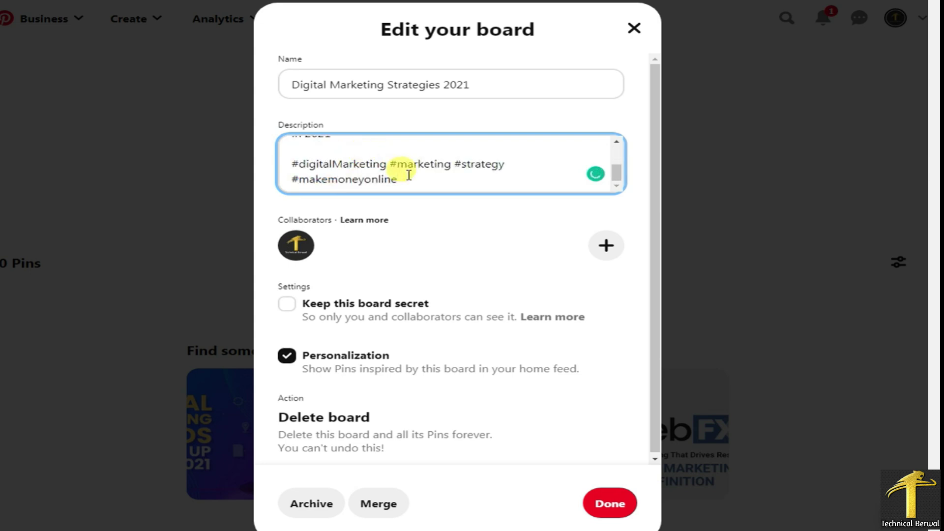
{"action": "scroll", "coordinate": [396, 169], "scroll_direction": "up", "scroll_amount": 3}
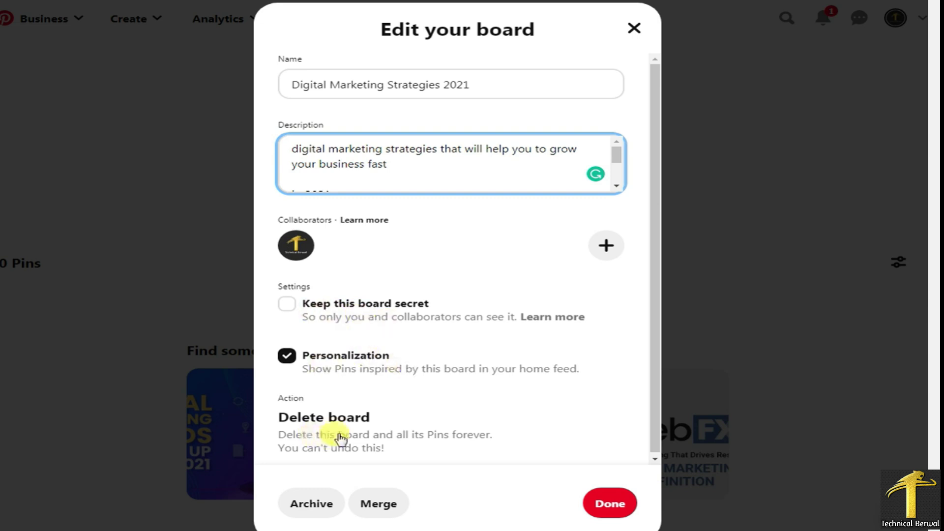
{"action": "left_click", "coordinate": [605, 506]}
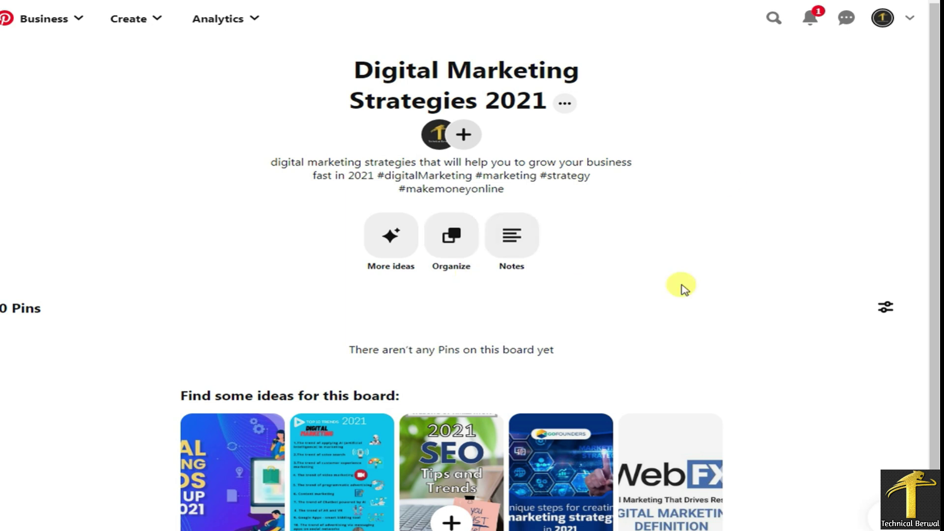
{"action": "left_click", "coordinate": [881, 18]}
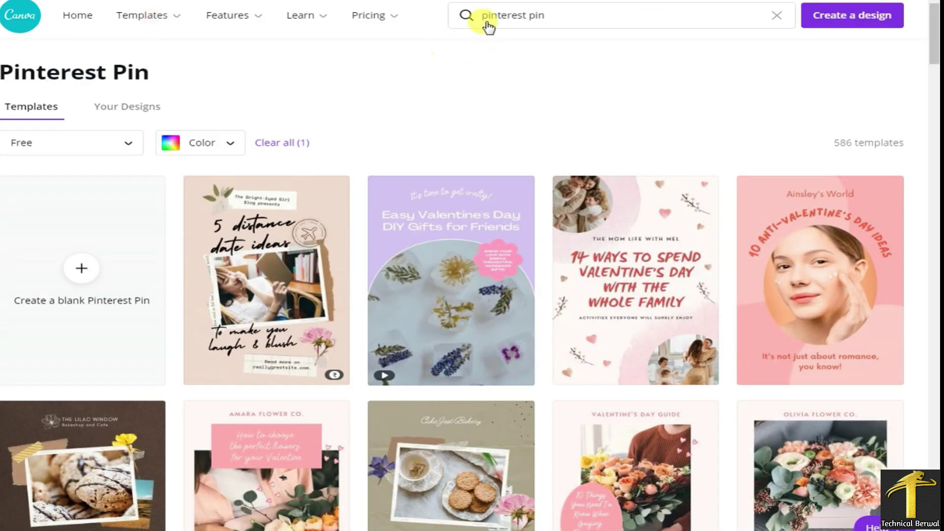
- Switch to Canva and look through the free Pinterest Pin templates for design ideas
{"action": "left_click", "coordinate": [487, 23]}
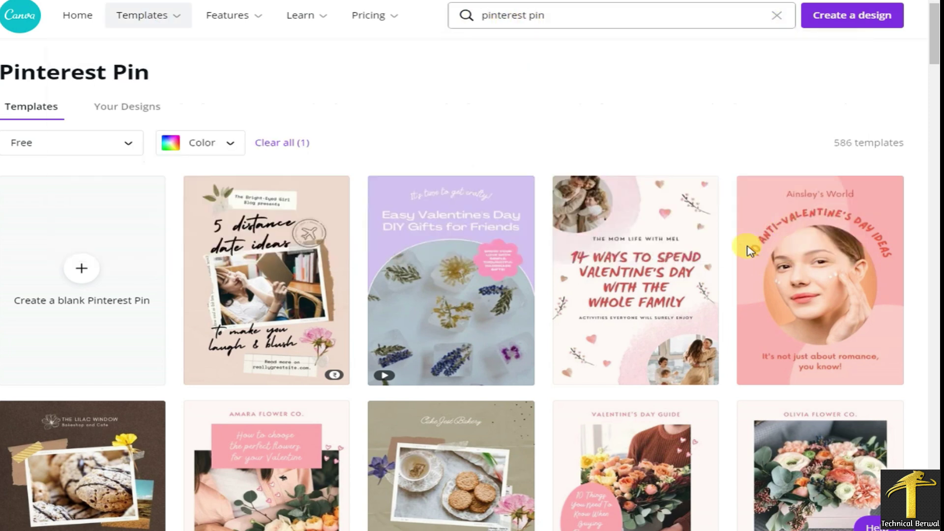
{"action": "scroll", "coordinate": [355, 218], "scroll_direction": "down", "scroll_amount": 3}
{"action": "scroll", "coordinate": [357, 225], "scroll_direction": "down", "scroll_amount": 4}
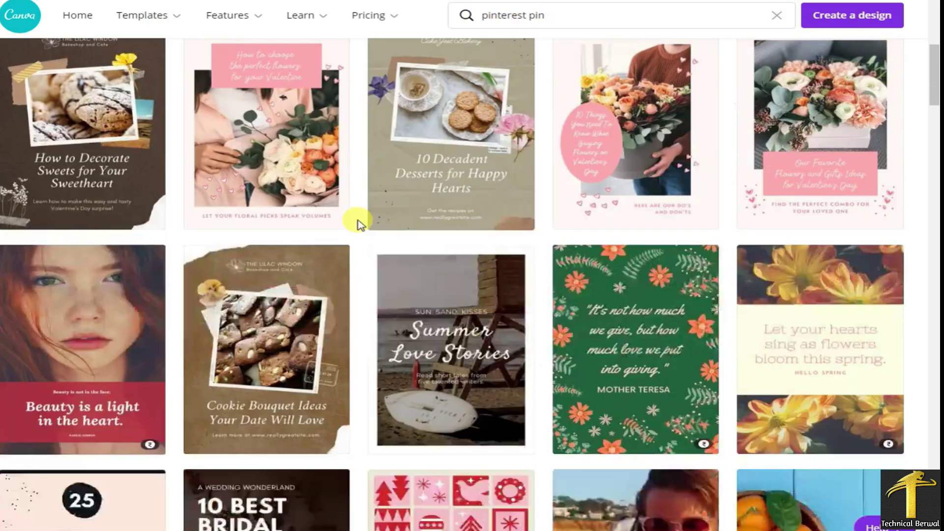
{"action": "scroll", "coordinate": [359, 224], "scroll_direction": "down", "scroll_amount": 6}
{"action": "scroll", "coordinate": [360, 224], "scroll_direction": "down", "scroll_amount": 9}
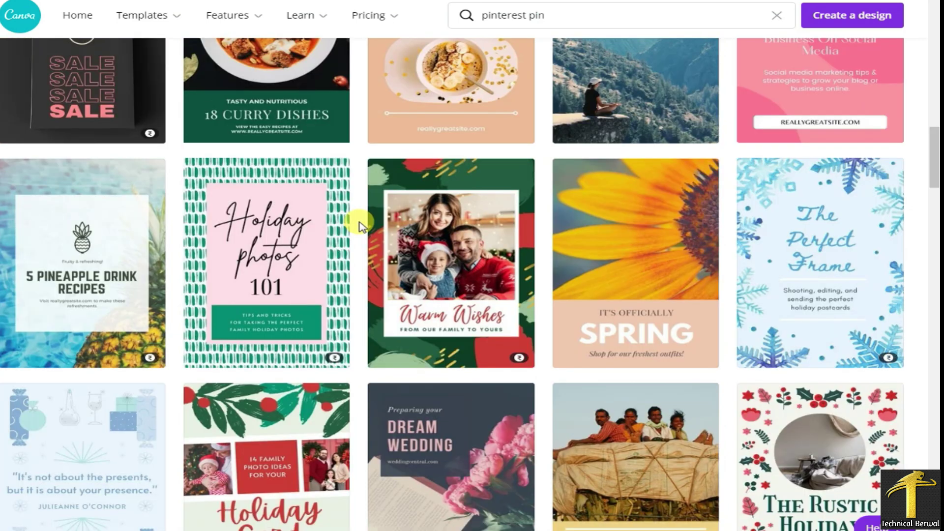
{"action": "scroll", "coordinate": [324, 223], "scroll_direction": "up", "scroll_amount": 3}
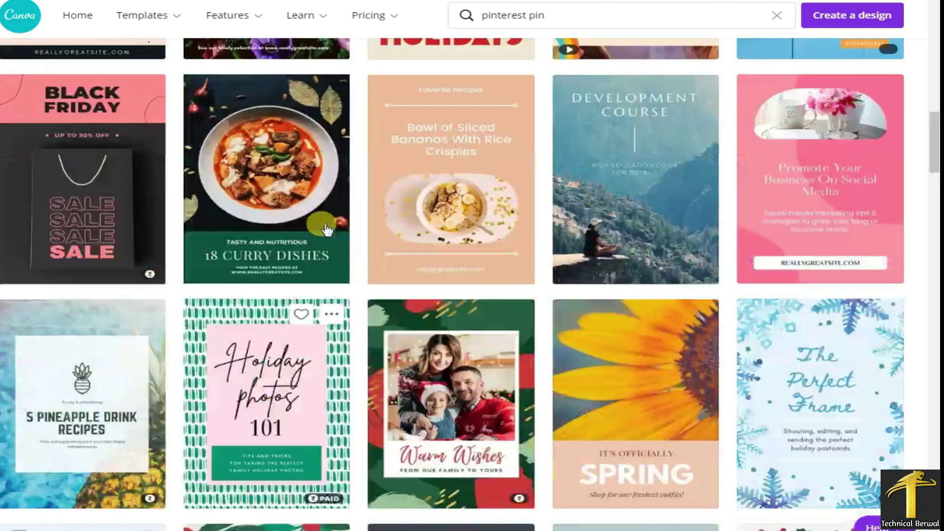
- Open the "18 Curry Dishes" template and inspect its photo and title as editable elements
{"action": "scroll", "coordinate": [327, 229], "scroll_direction": "up", "scroll_amount": 1}
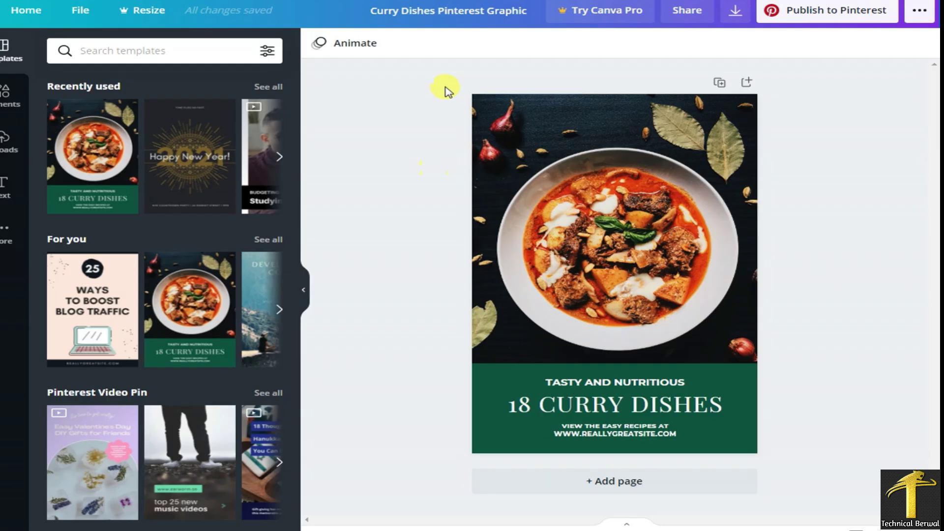
{"action": "left_click", "coordinate": [625, 198]}
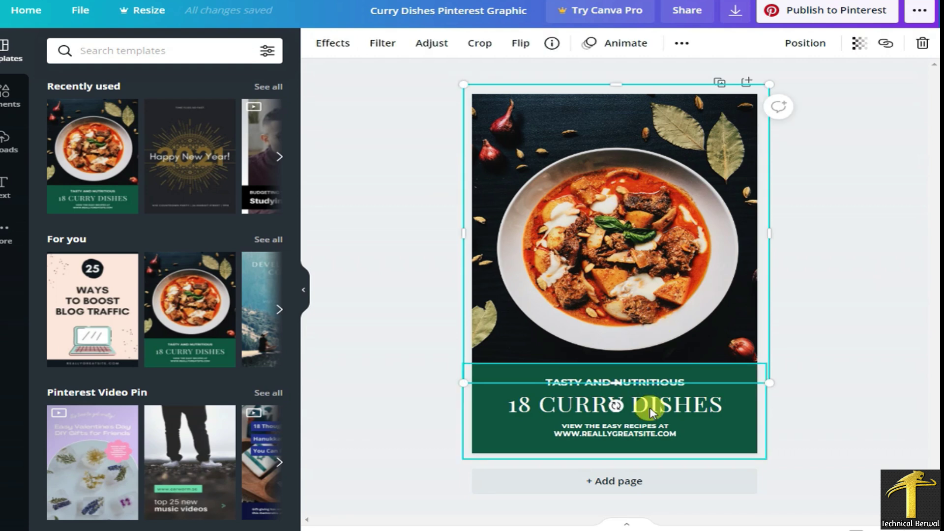
{"action": "left_click", "coordinate": [652, 413]}
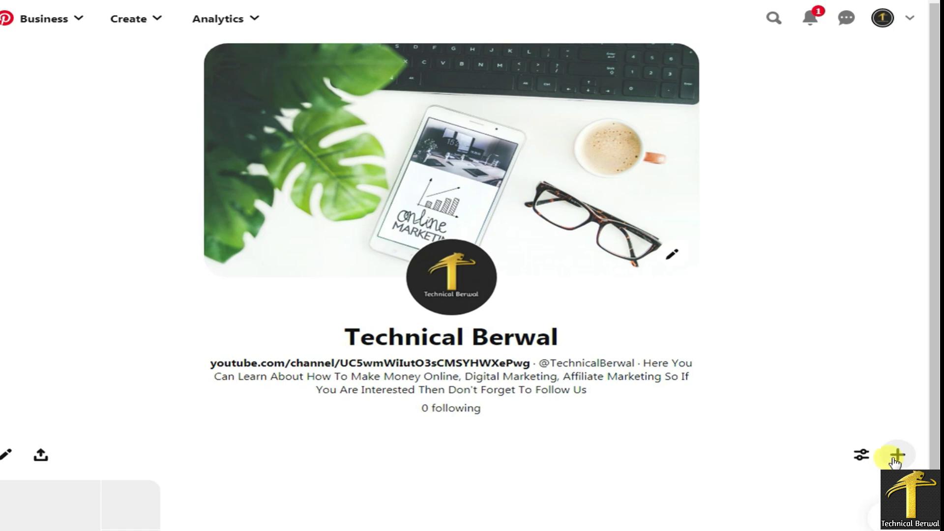
- Start a new pin in Pinterest with the "First 'Learn' Then Remove 'L'" image and title it "Digital Marketing Strategy 2021"
{"action": "left_click", "coordinate": [896, 460]}
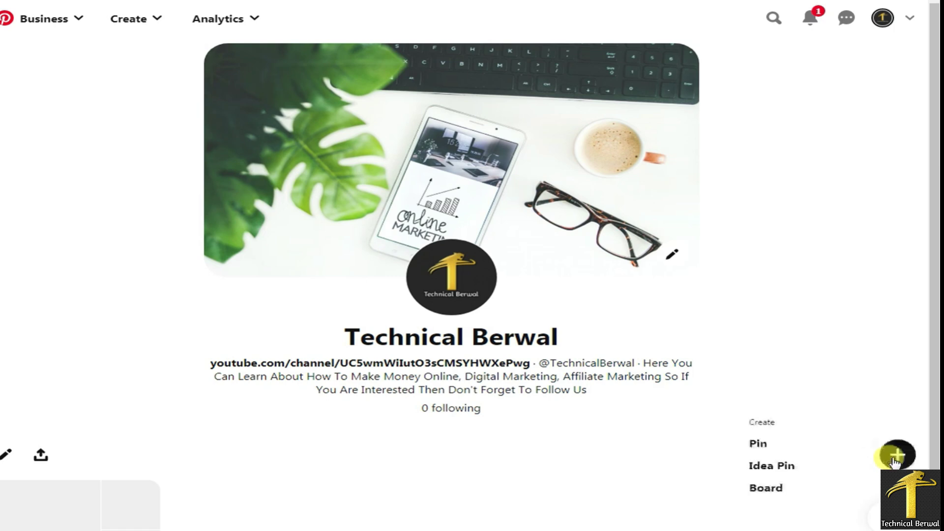
{"action": "left_click", "coordinate": [781, 445]}
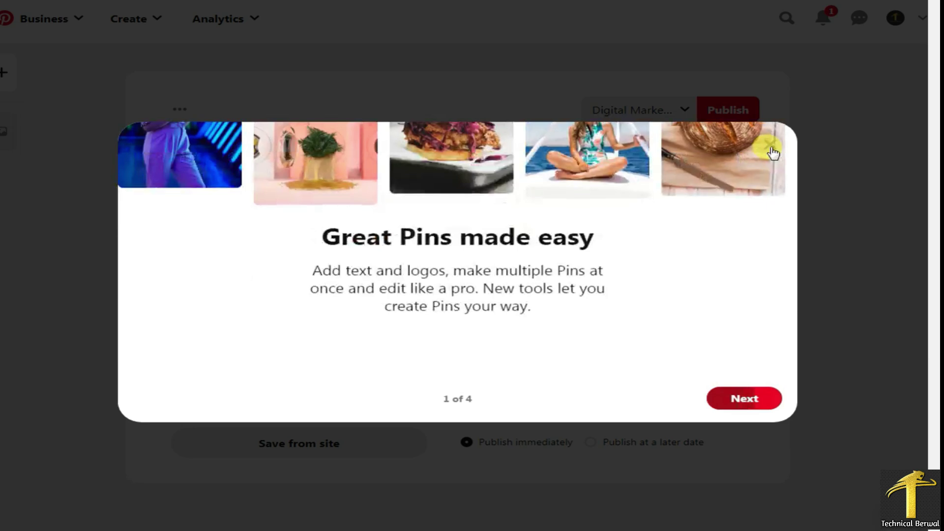
{"action": "left_click", "coordinate": [769, 147]}
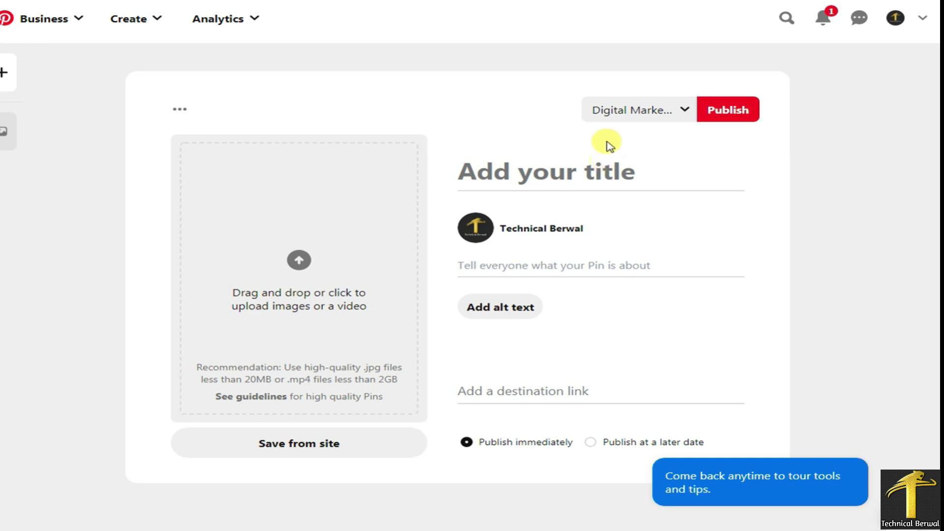
{"action": "left_click", "coordinate": [298, 263]}
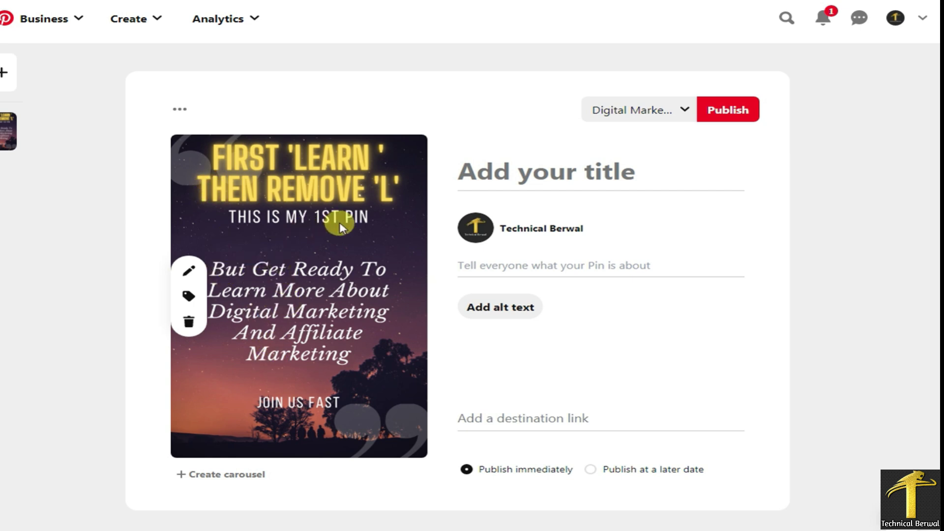
{"action": "left_click", "coordinate": [552, 171]}
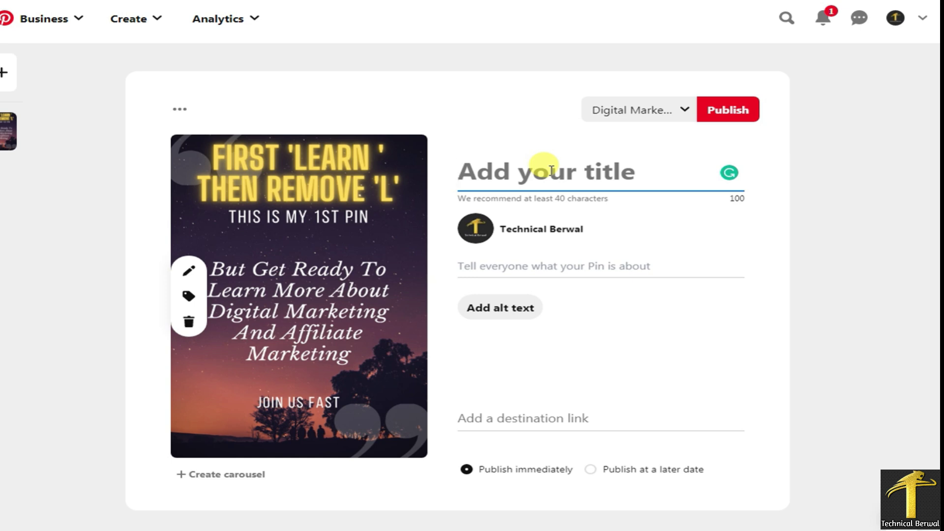
{"action": "type", "text": "Digital Marketing Strategy 2021"}
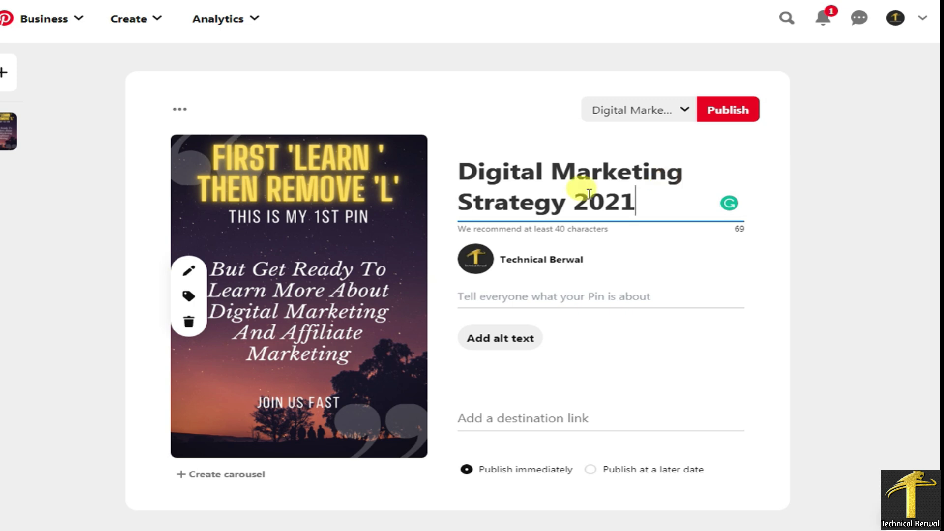
- Describe the pin as "Digital Marketing Strategies 2021 digital marketing strategies that will help you to grow your business fast in 2021 #digitalMarketing #marketing #strategy #makemoneyonline"
{"action": "left_click", "coordinate": [511, 297]}
{"action": "left_click", "coordinate": [495, 371]}
{"action": "left_click", "coordinate": [565, 296]}
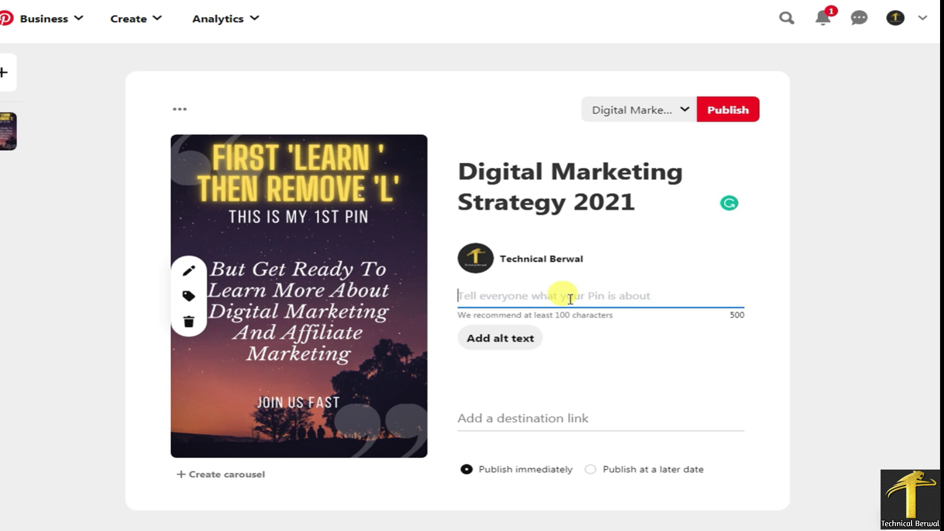
{"action": "type", "text": "Digital Marketing Strategies 2021  digital marketing strategies that will help you to grow your business fast  in 2021"}
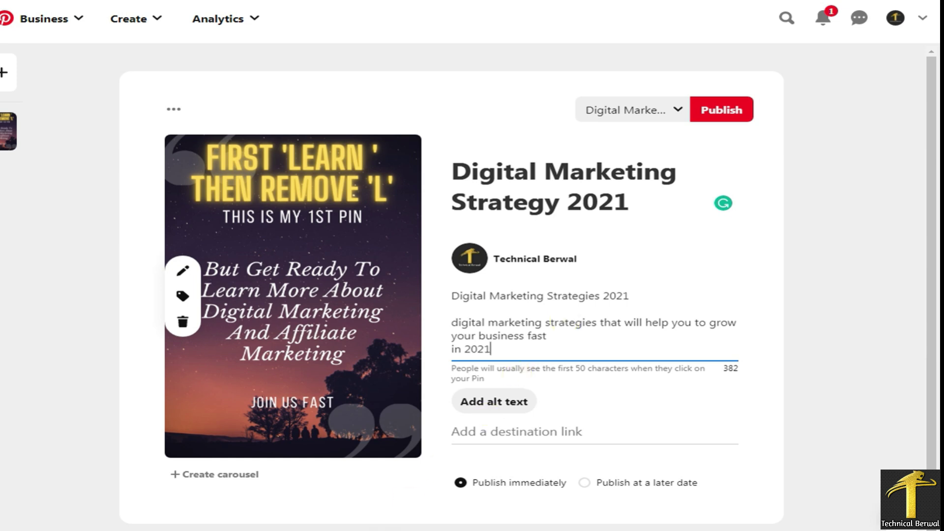
{"action": "type", "text": "#digitalMarketing #marketing #strategy #makemoneyonline"}
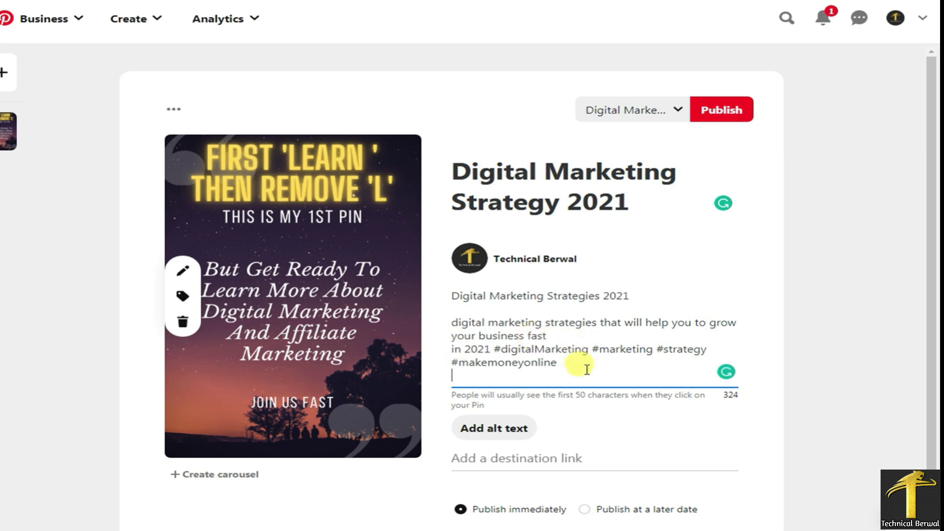
- Check the destination link field and the later-date publishing options, and return the pin to immediate publishing
{"action": "scroll", "coordinate": [489, 453], "scroll_direction": "down", "scroll_amount": 1}
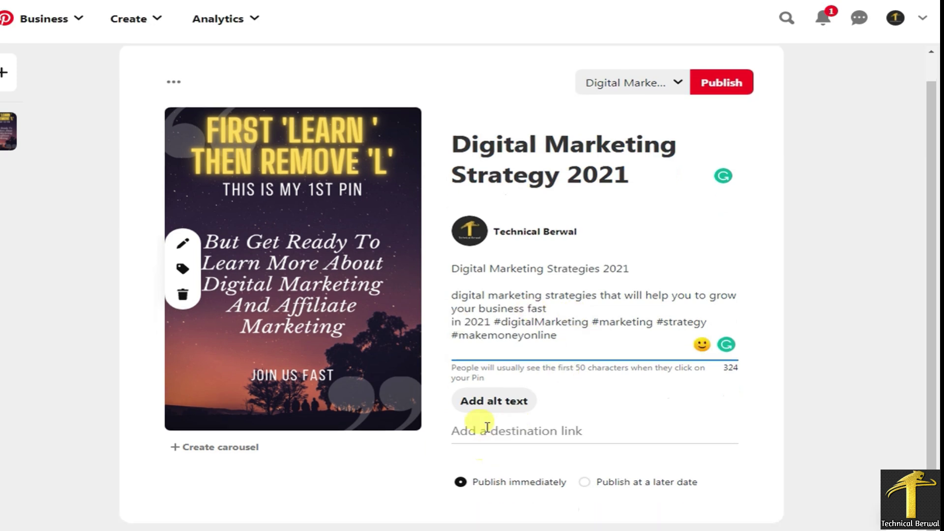
{"action": "left_click", "coordinate": [491, 432]}
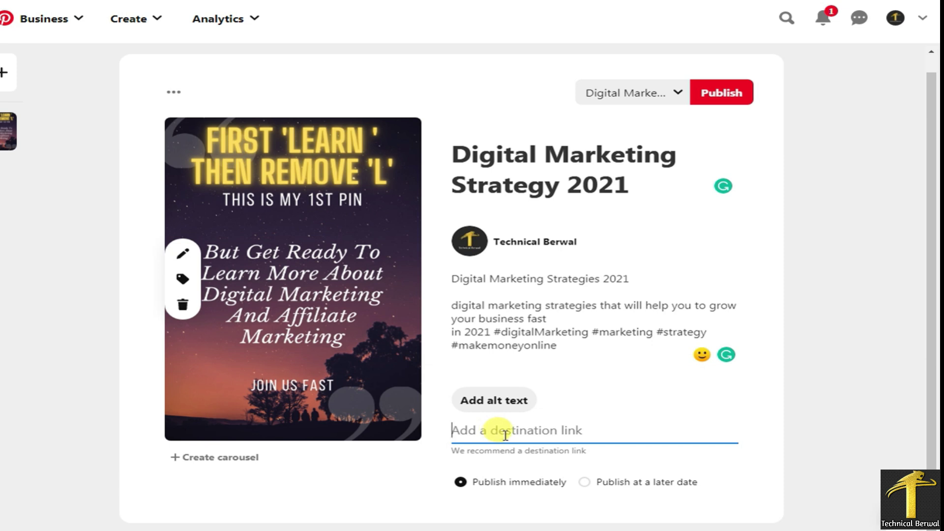
{"action": "left_click", "coordinate": [584, 482]}
{"action": "scroll", "coordinate": [497, 523], "scroll_direction": "down", "scroll_amount": 1}
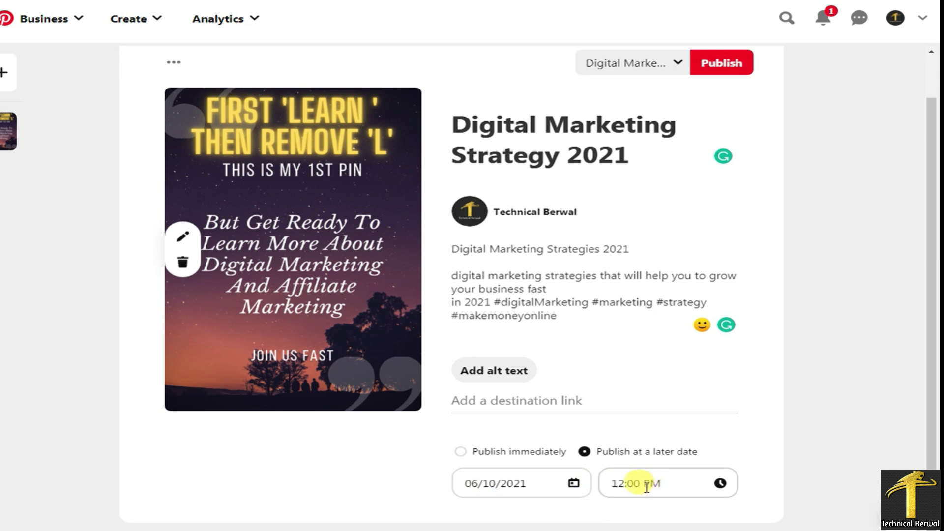
{"action": "left_click", "coordinate": [463, 452]}
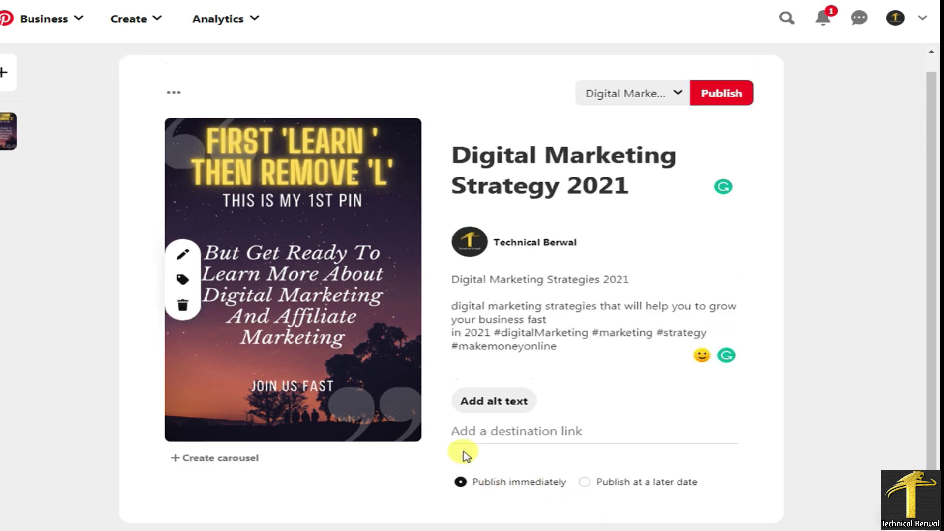
- Publish the pin to the Digital Marketing Strategies 2021 board and open the published pin
{"action": "left_click", "coordinate": [677, 95]}
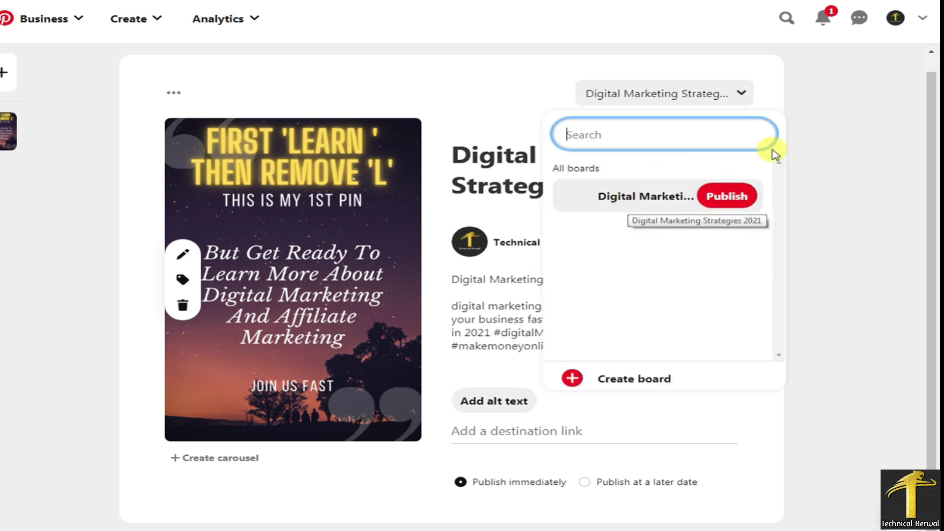
{"action": "left_click", "coordinate": [806, 117]}
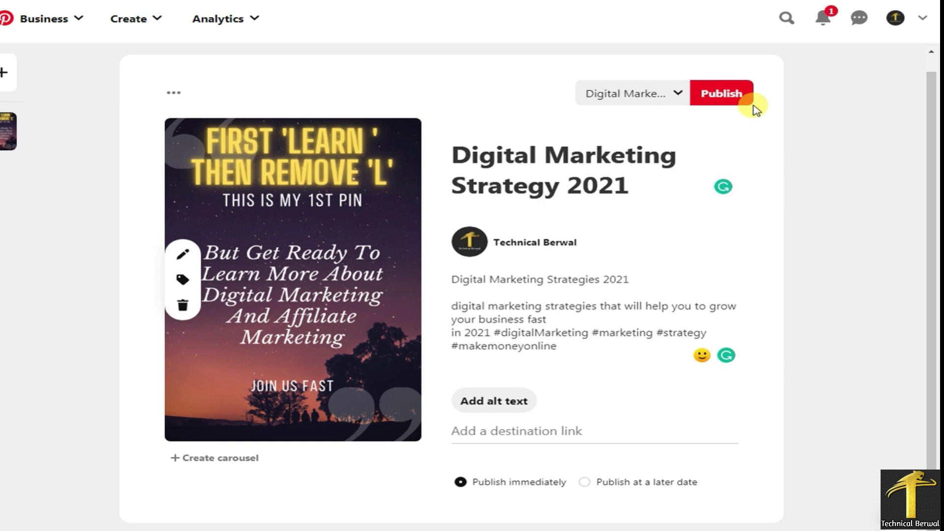
{"action": "left_click", "coordinate": [726, 98]}
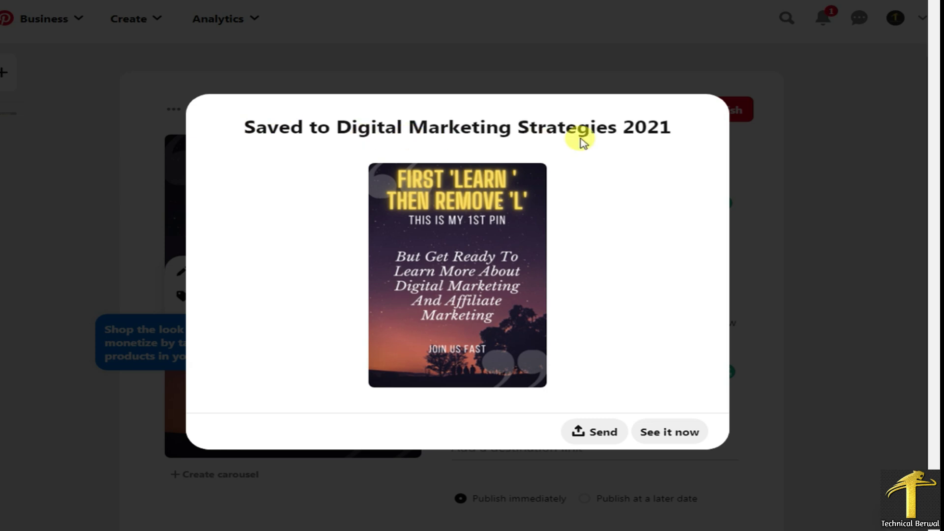
{"action": "left_click", "coordinate": [665, 432]}
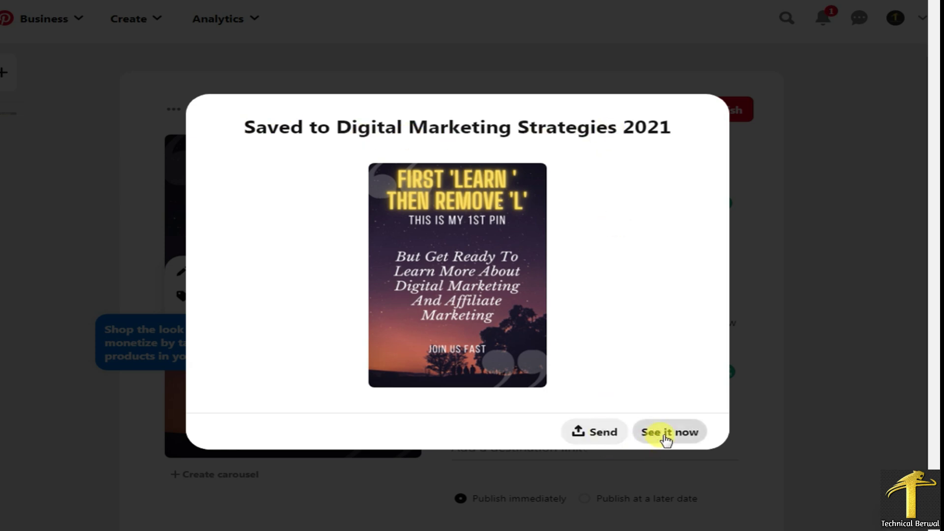